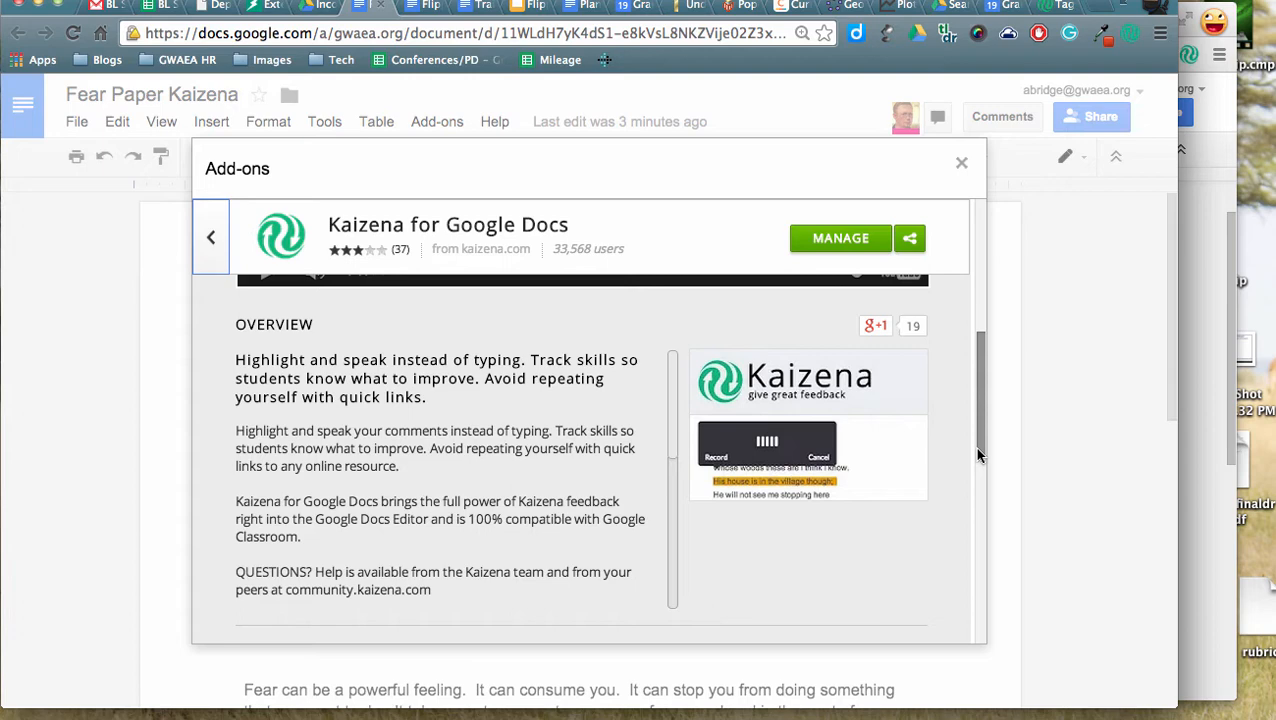
Step: Close the Kaizena for Google Docs store listing and view its options among the document's installed add-ons
left_click_drag(978, 455, 980, 274)
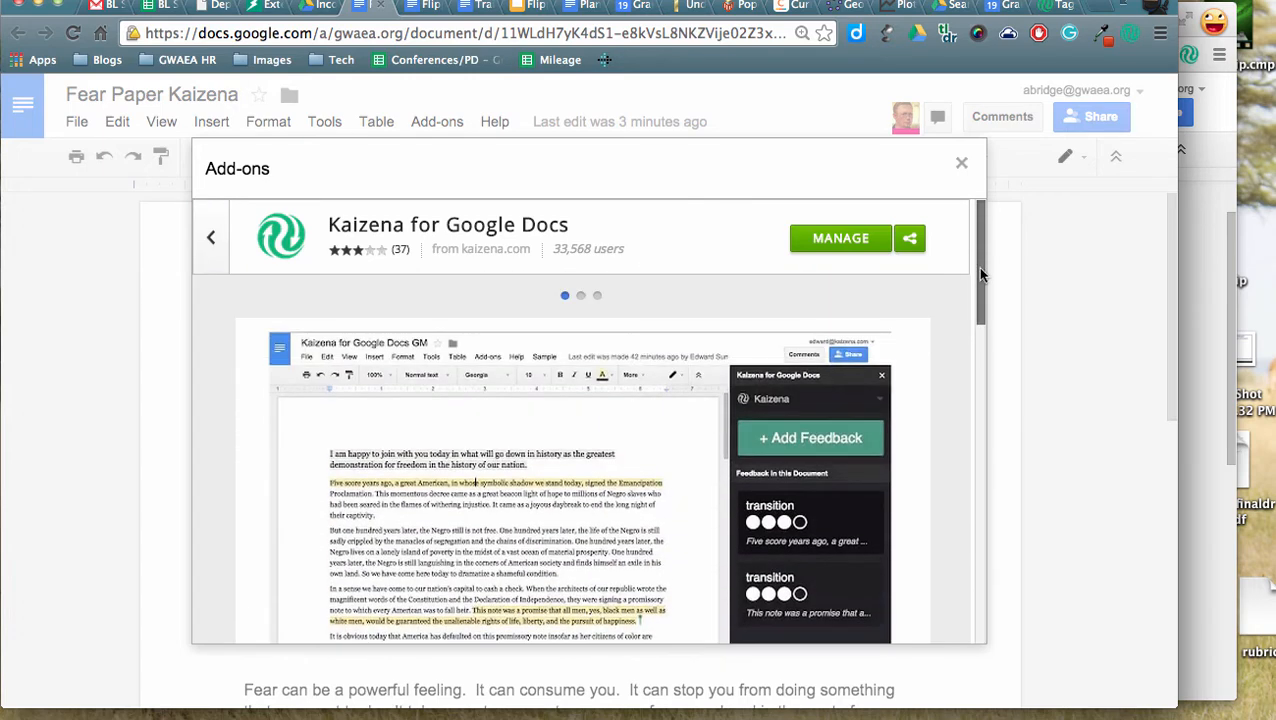
left_click(960, 164)
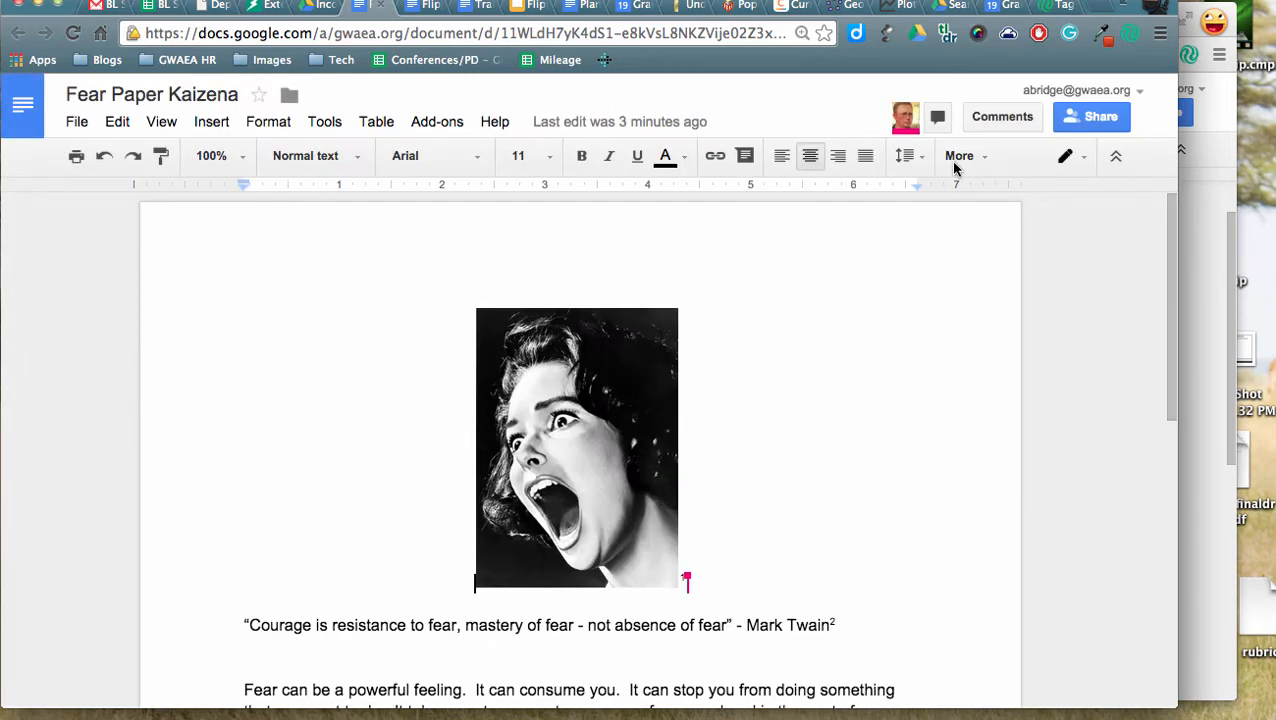
left_click(437, 121)
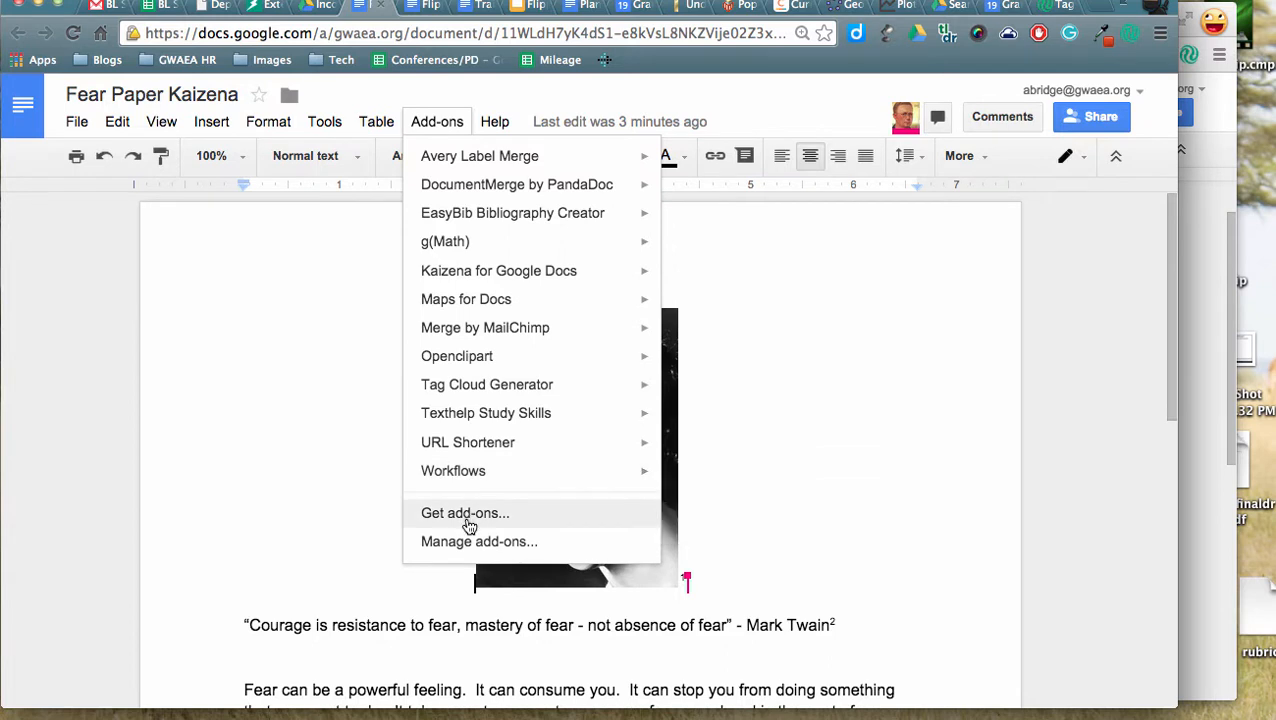
mouse_move(510, 270)
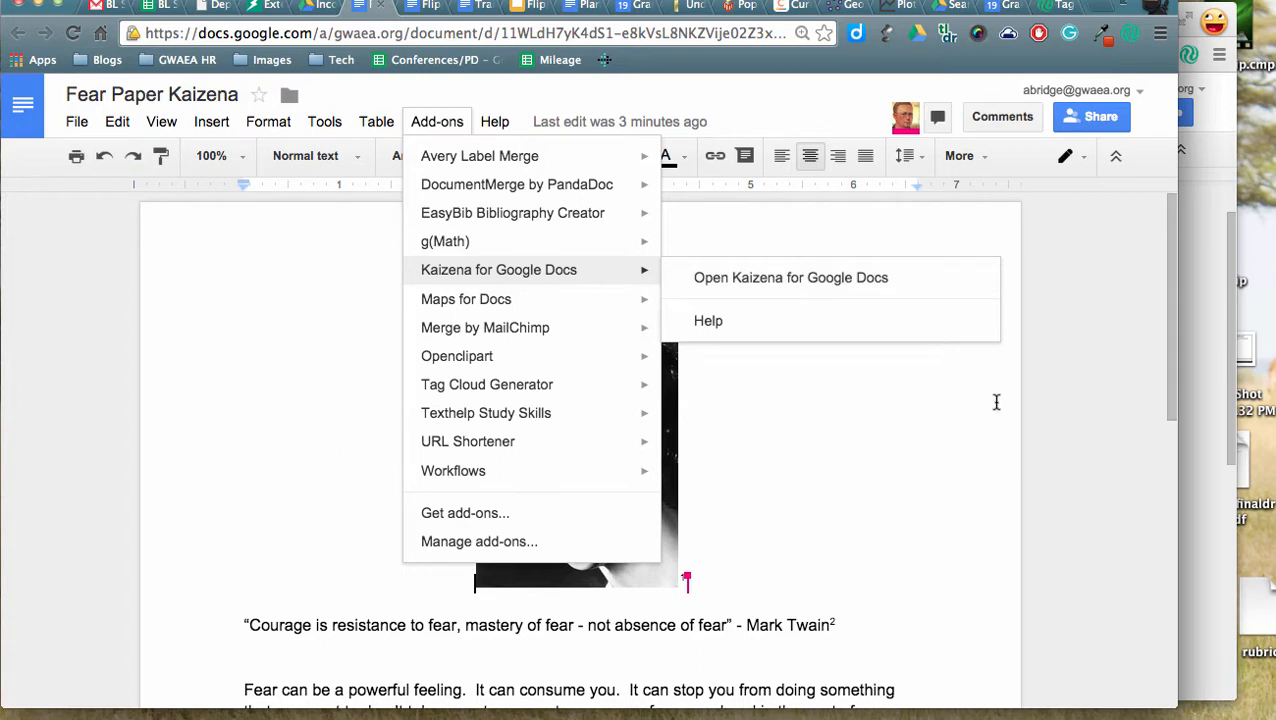
Step: View the other account's copy of Fear Paper Kaizena and the incoming Drive files, and return to the shared paper
left_click(1208, 546)
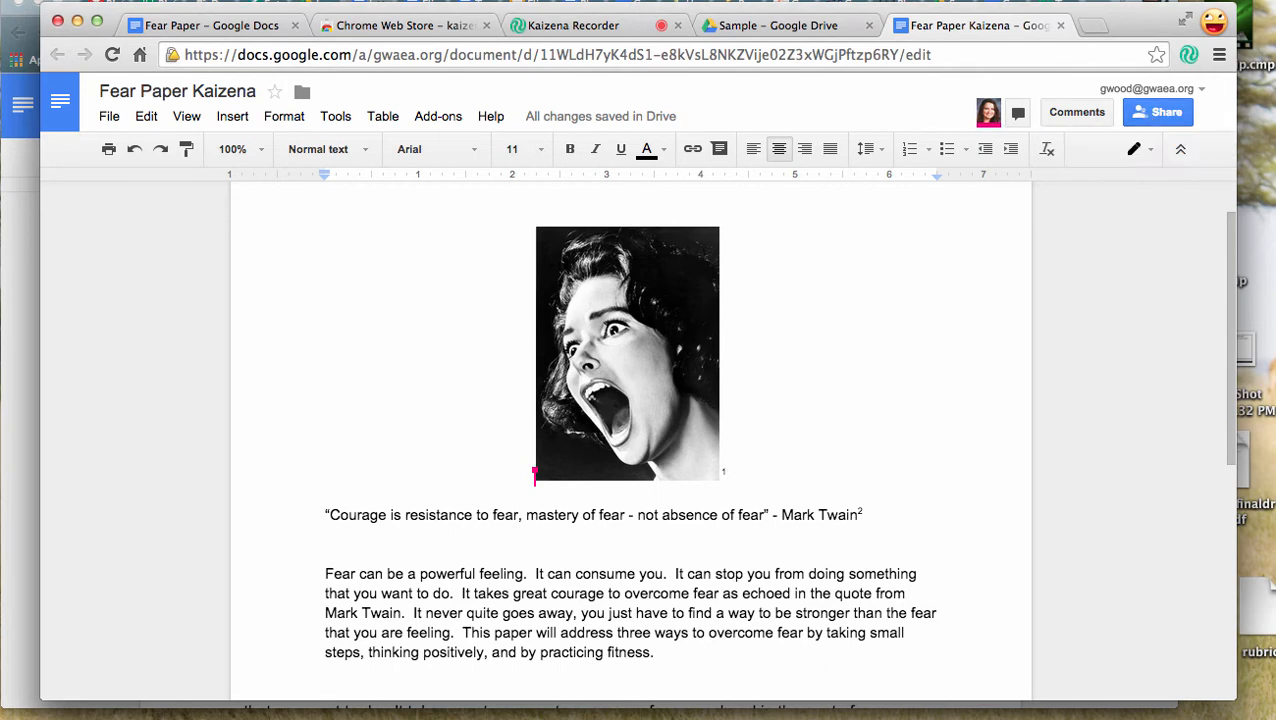
left_click(22, 228)
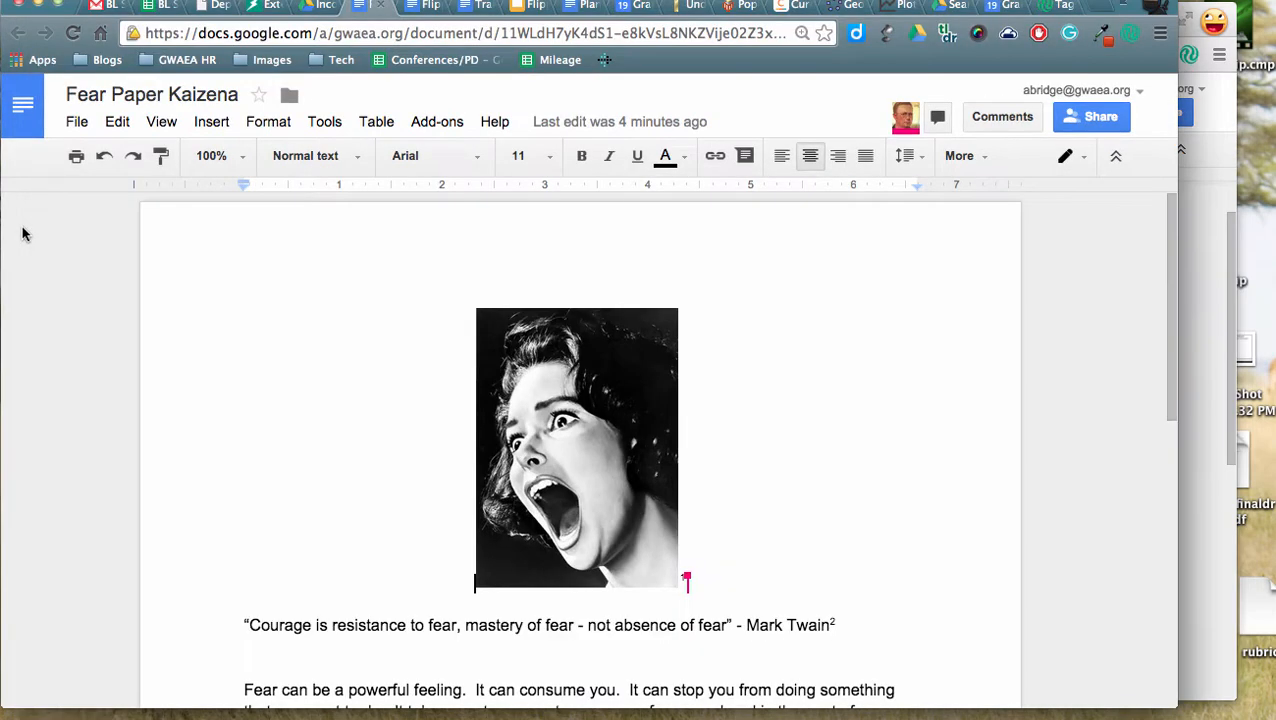
left_click(322, 8)
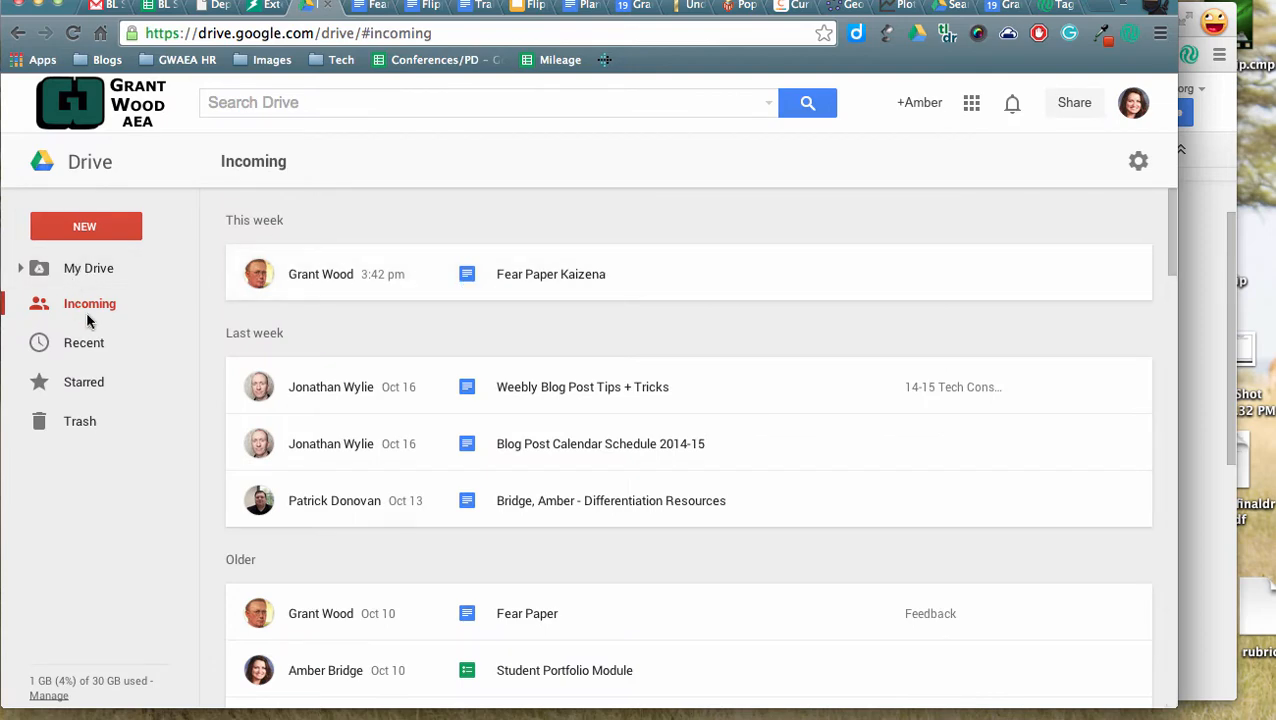
left_click(370, 7)
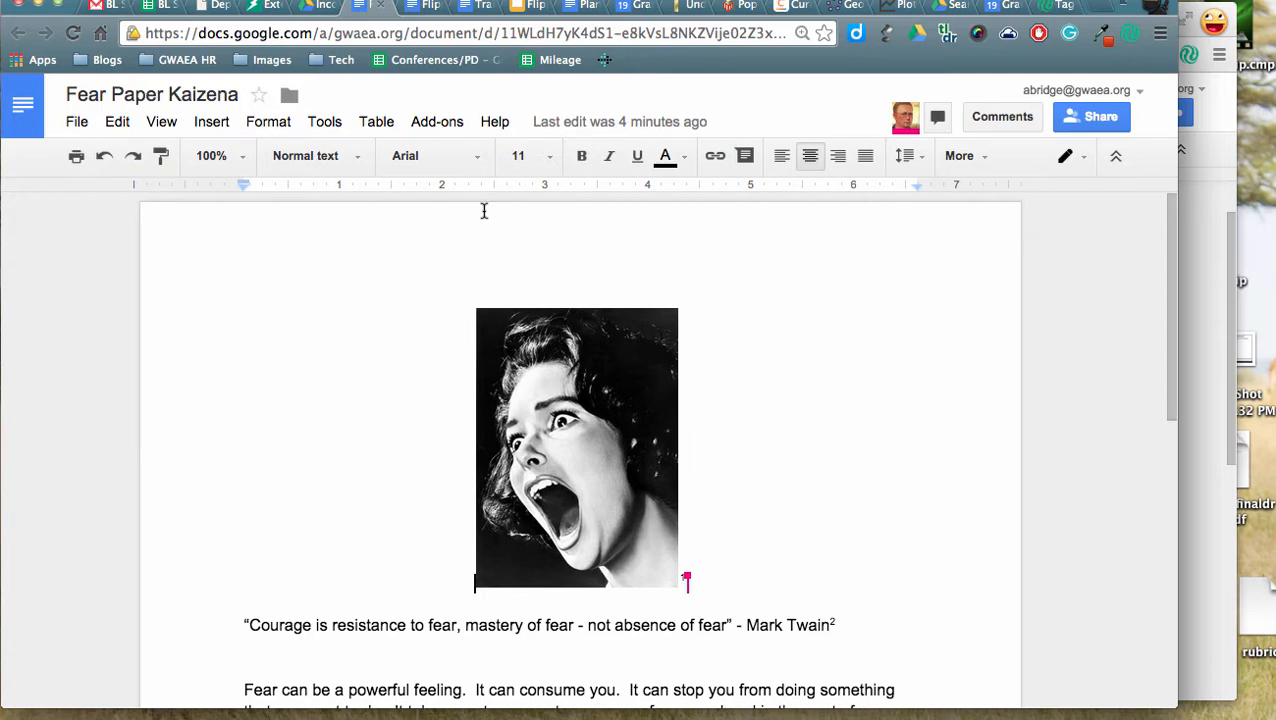
Step: Open the Kaizena for Google Docs add-on in the Fear Paper Kaizena document and bring the opening paragraph into view
left_click(443, 122)
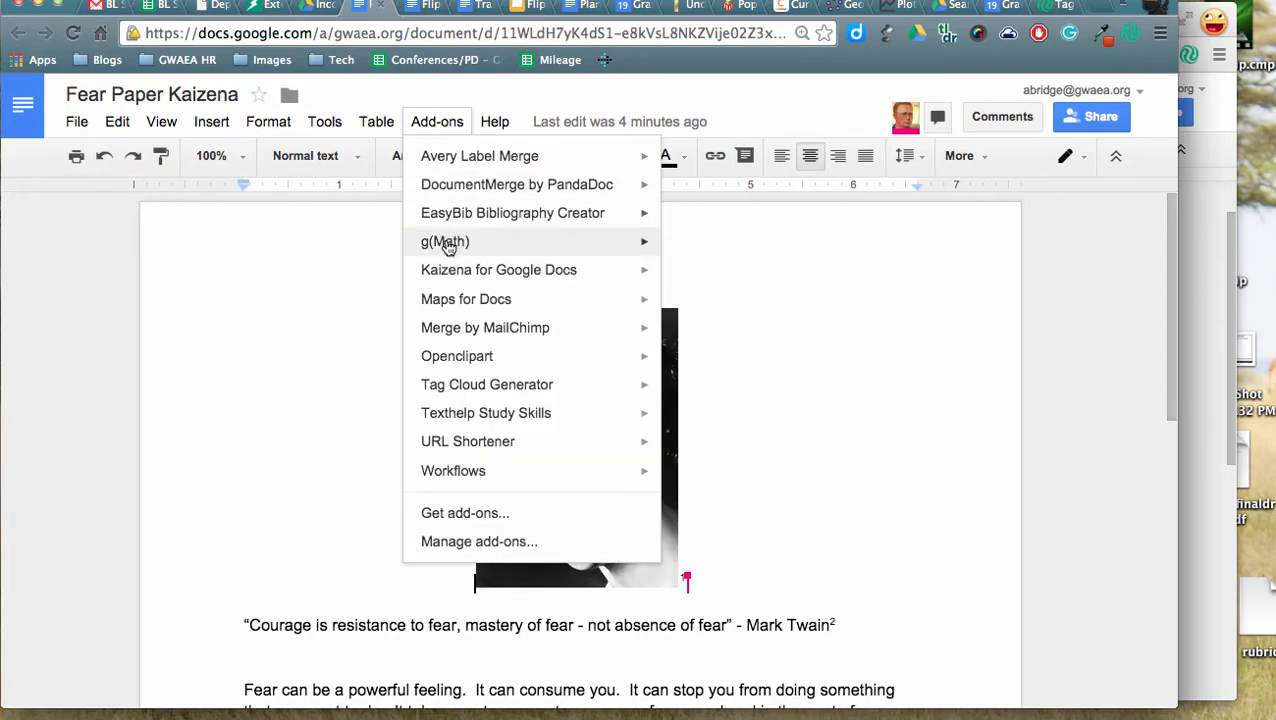
mouse_move(456, 272)
left_click(716, 281)
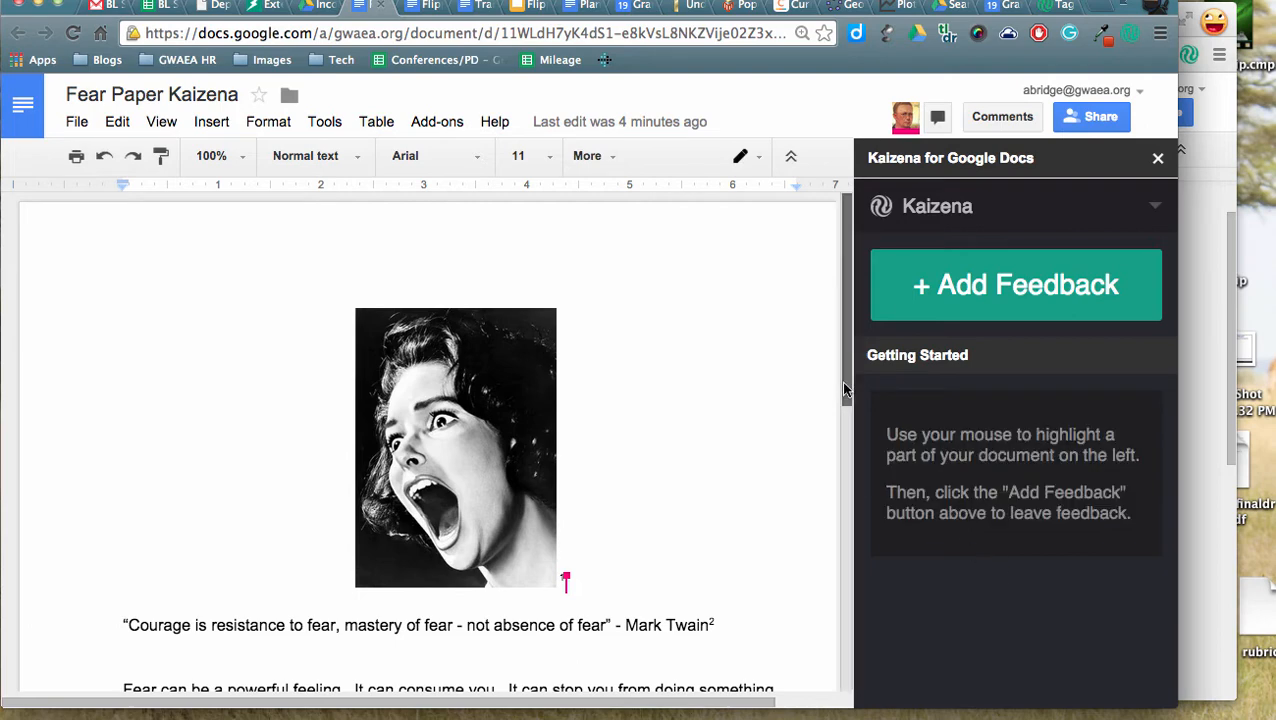
left_click_drag(843, 390, 843, 433)
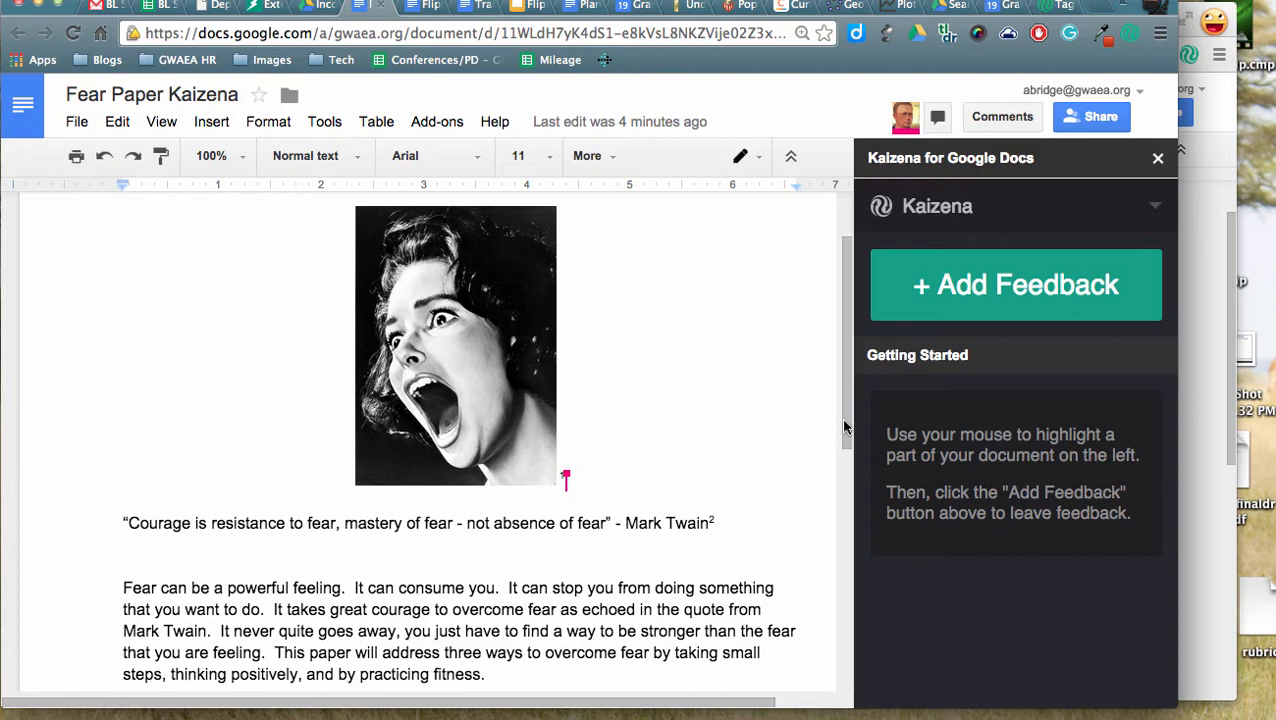
Step: View the give and get feedback modes on the Kaizena dashboard and return to the Fear Paper Kaizena document
left_click(1057, 7)
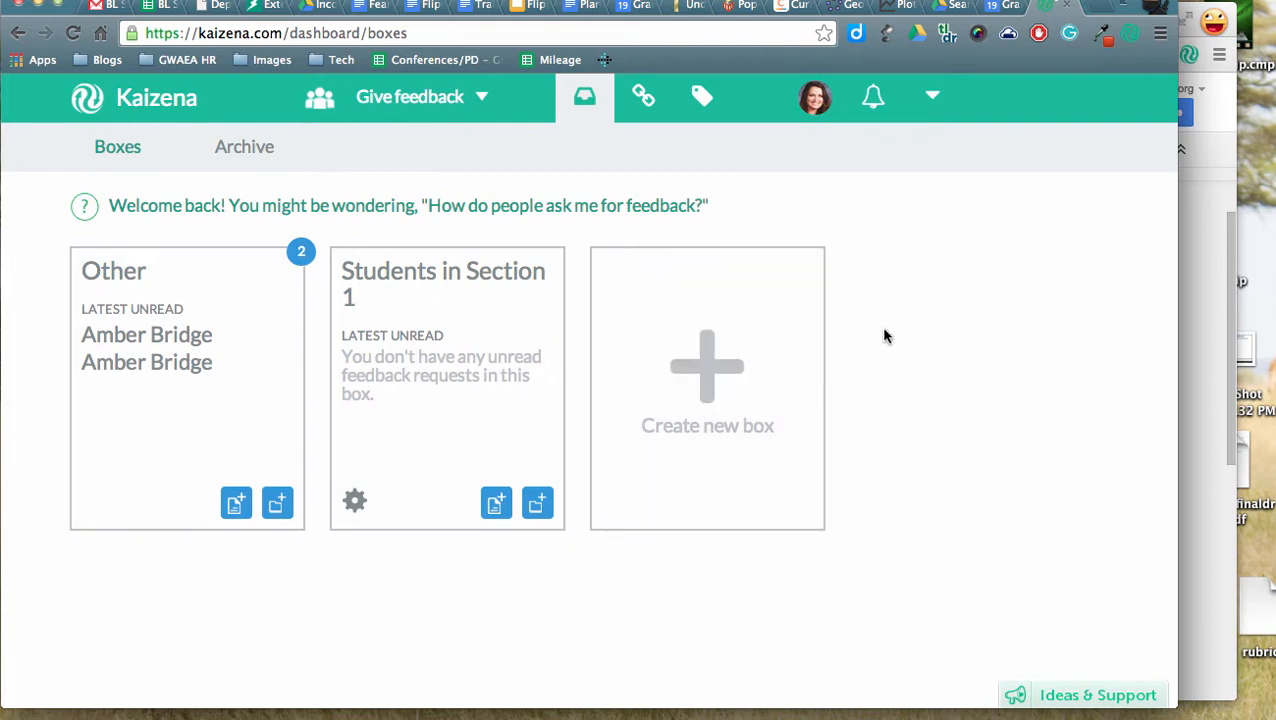
left_click(384, 92)
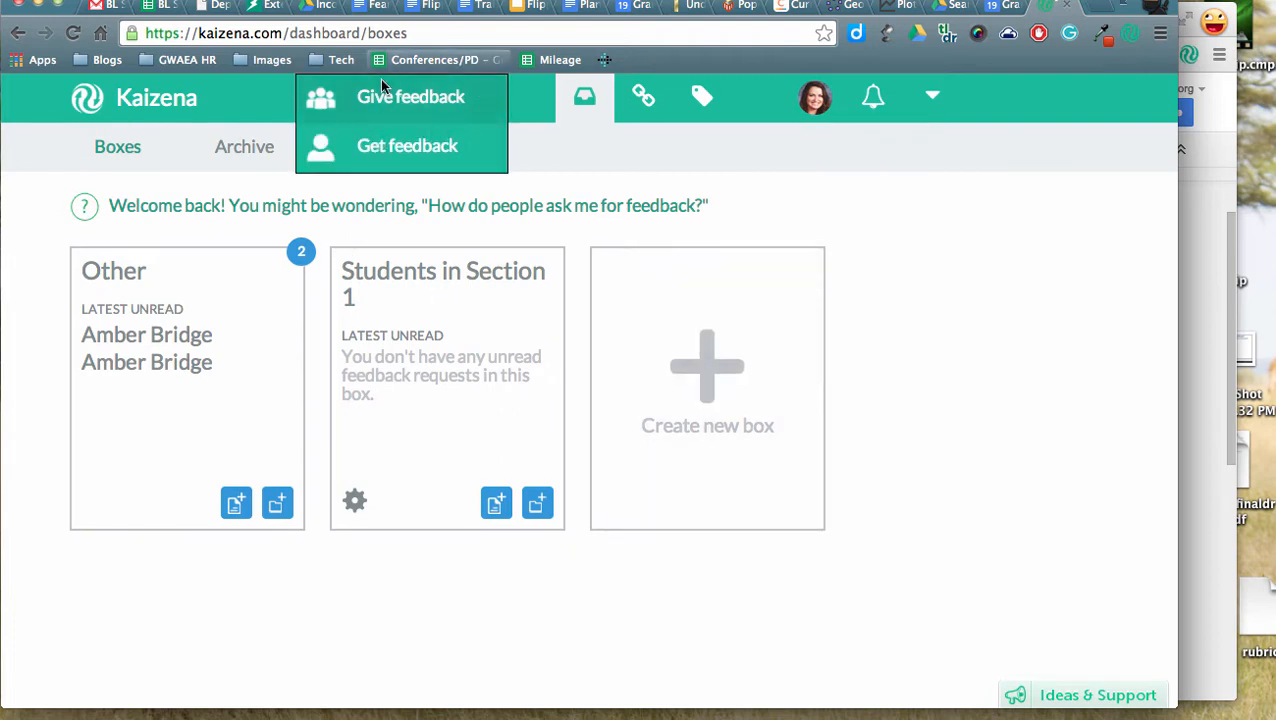
left_click(365, 6)
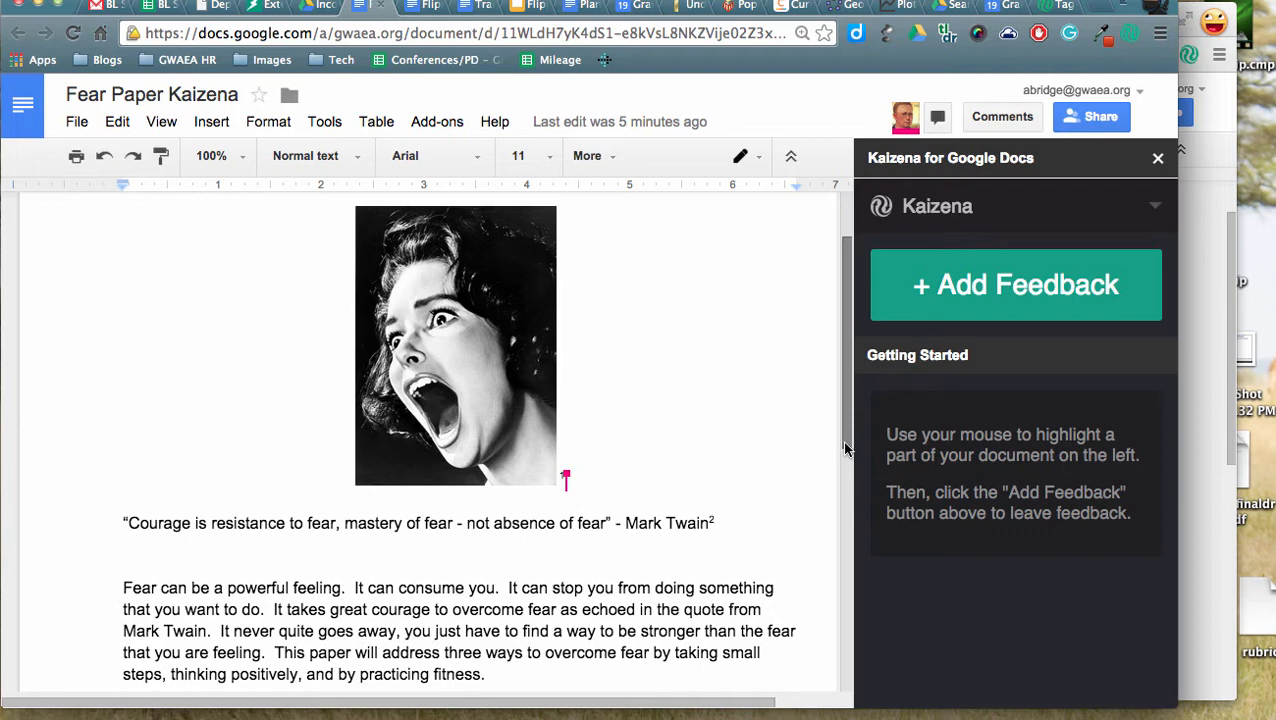
Step: Add Kaizena feedback to "powerful feeling" in the opening paragraph, trying a pink highlight before setting it to yellow
left_click_drag(844, 442, 841, 463)
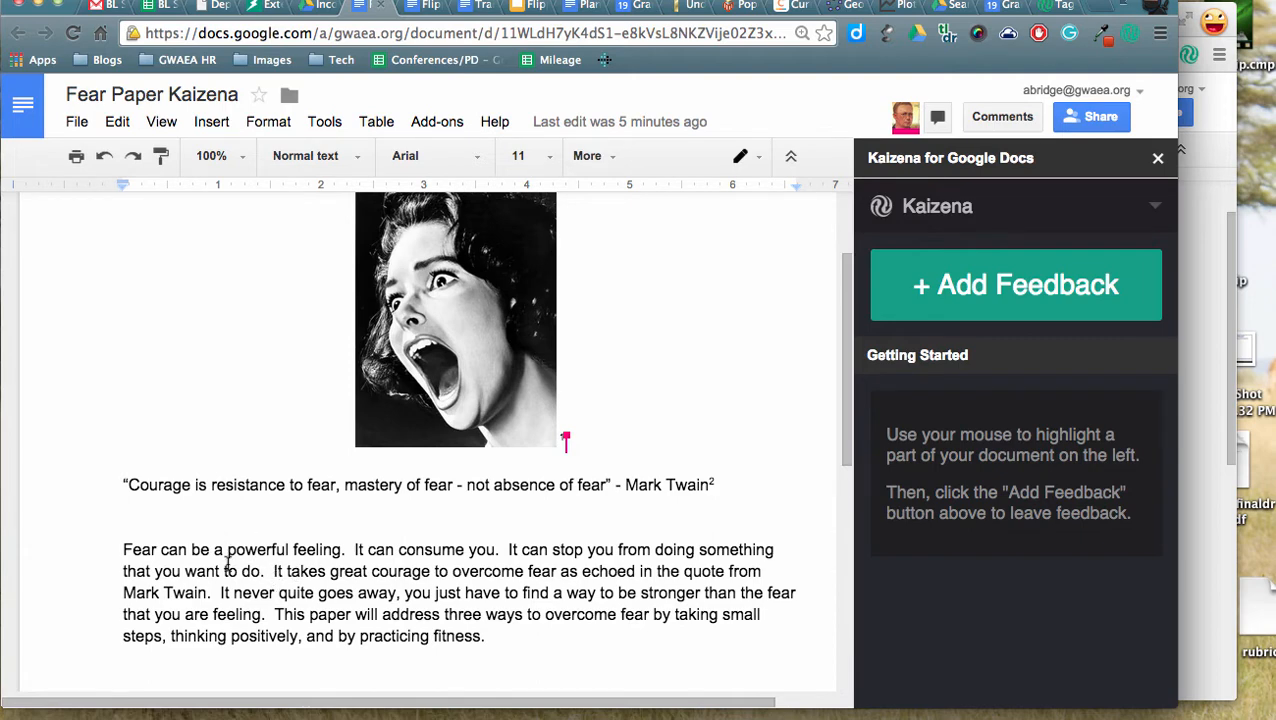
left_click_drag(227, 549, 345, 550)
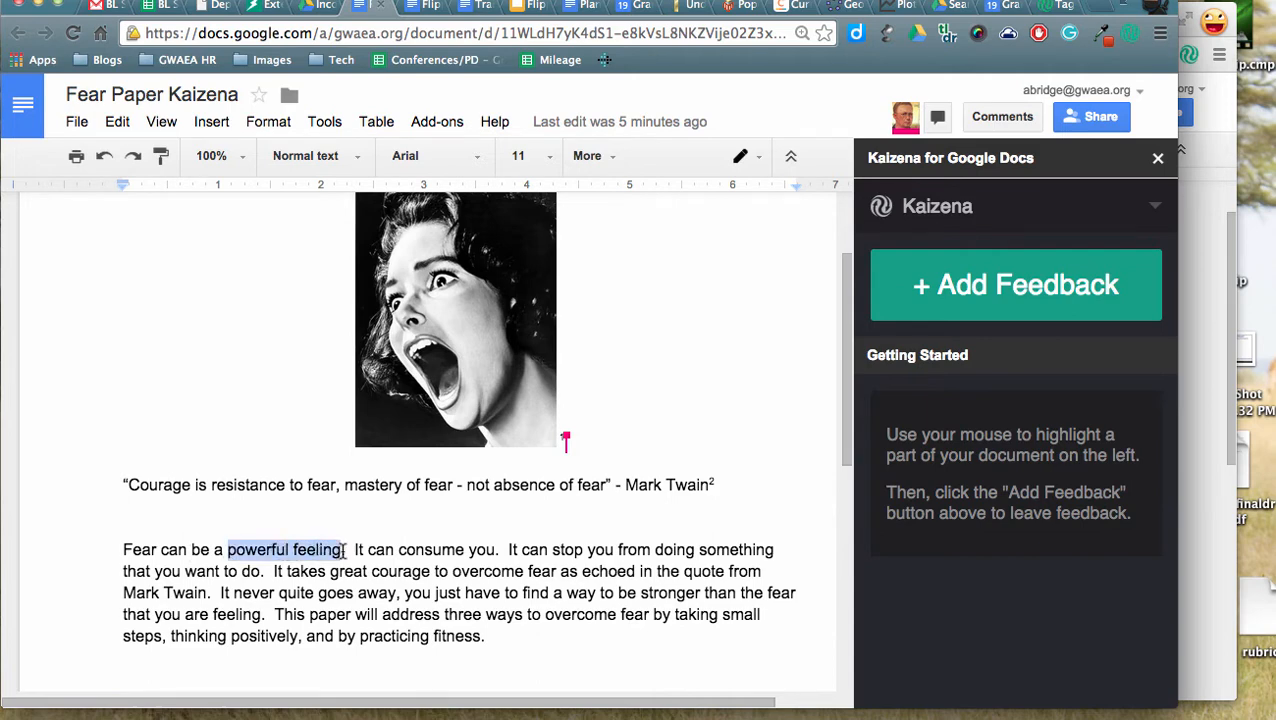
left_click(1040, 290)
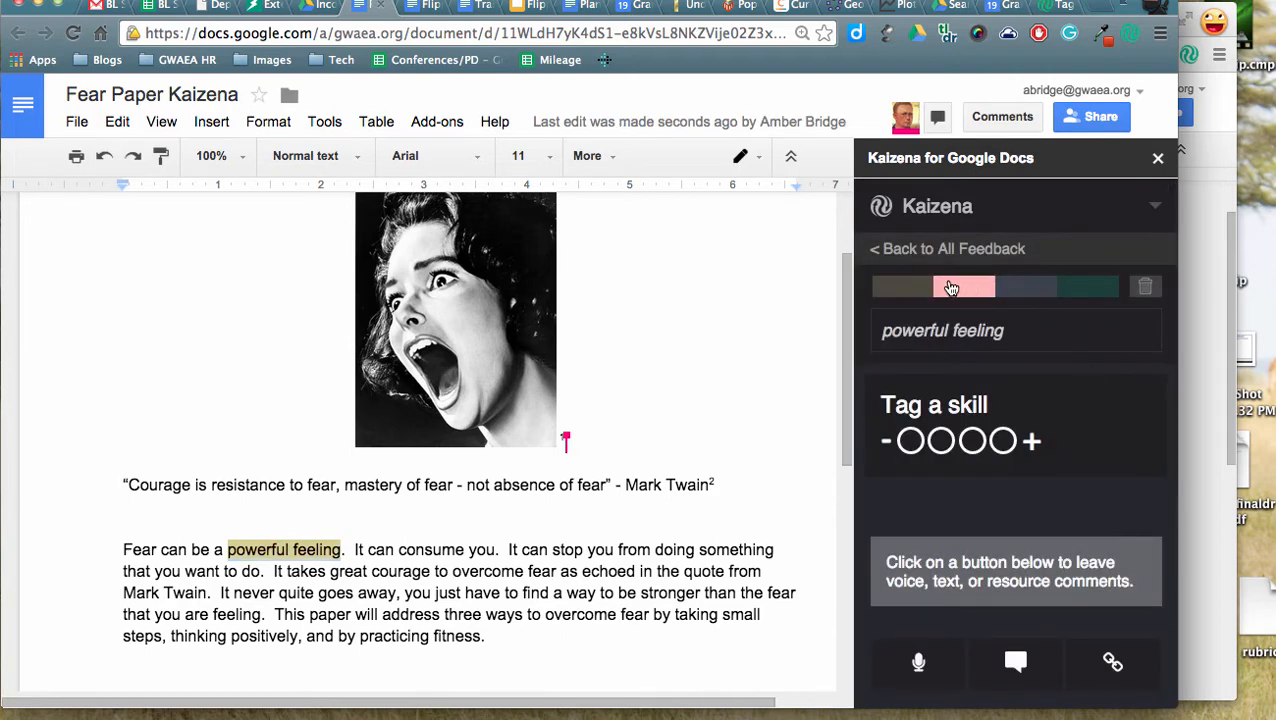
left_click(965, 289)
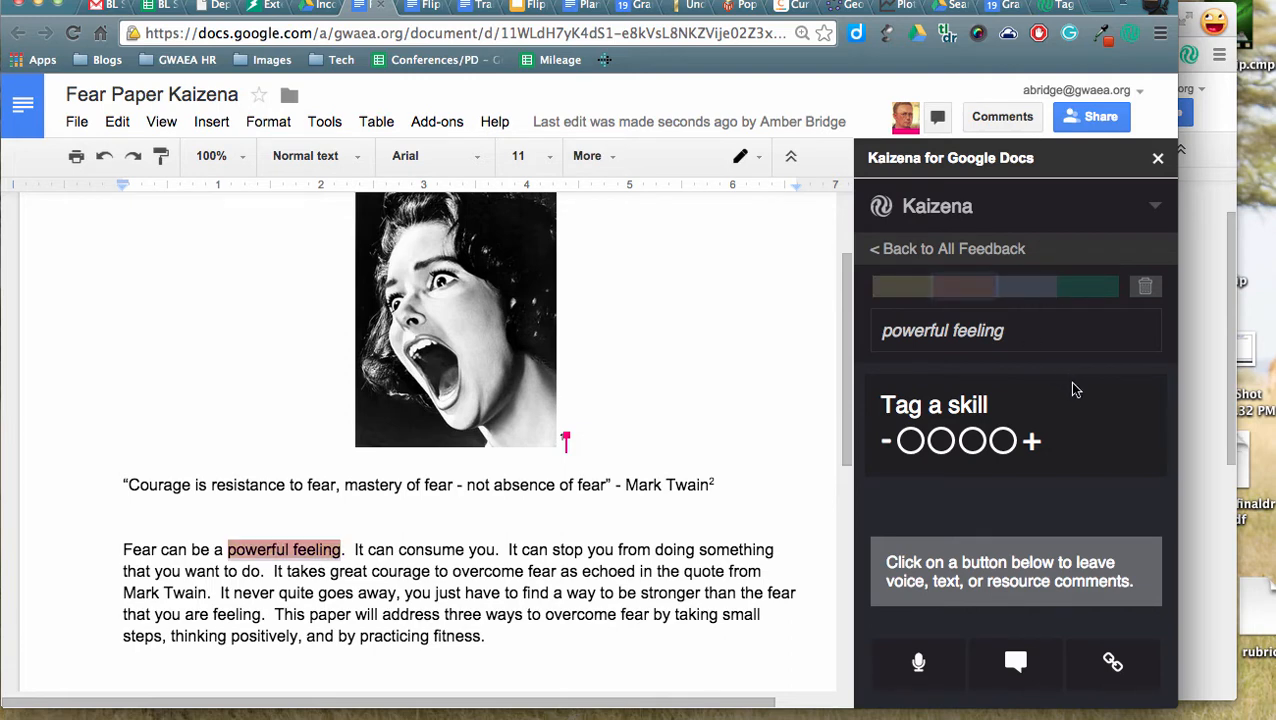
left_click(903, 289)
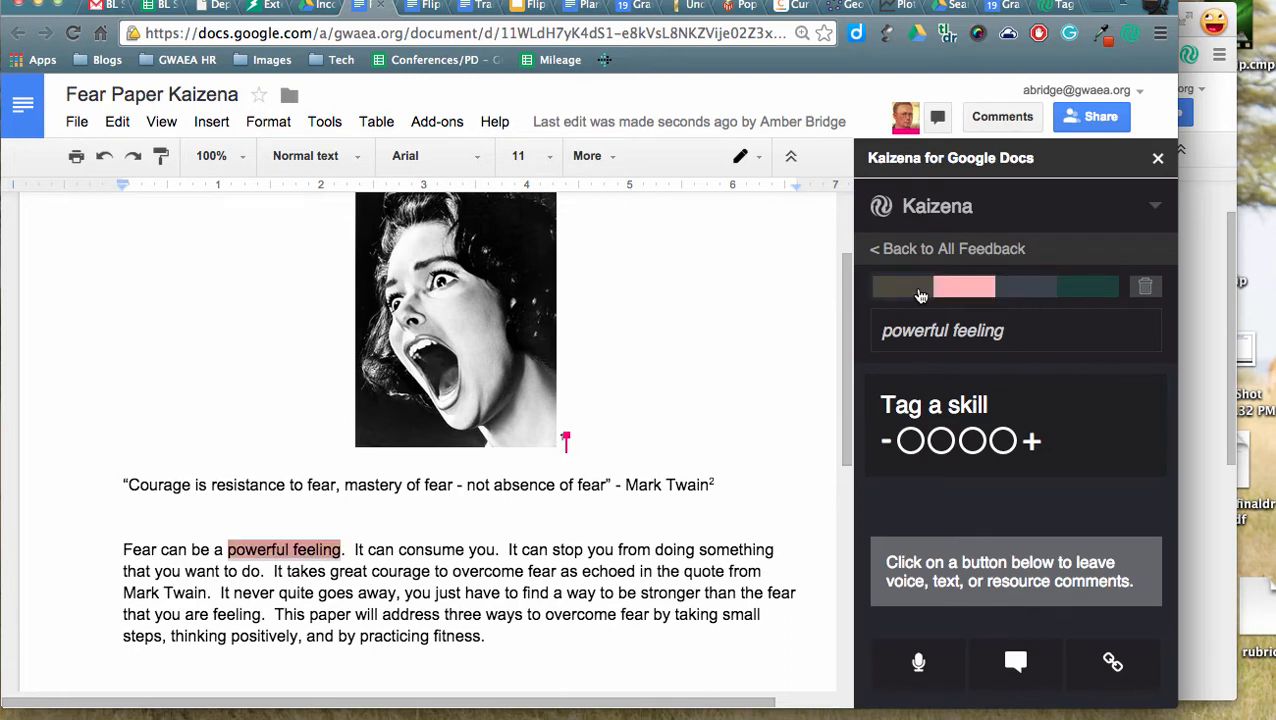
Step: Extend the skill tag's rating scale to five circles and set the rating to four
scroll(1082, 441, "down", 2)
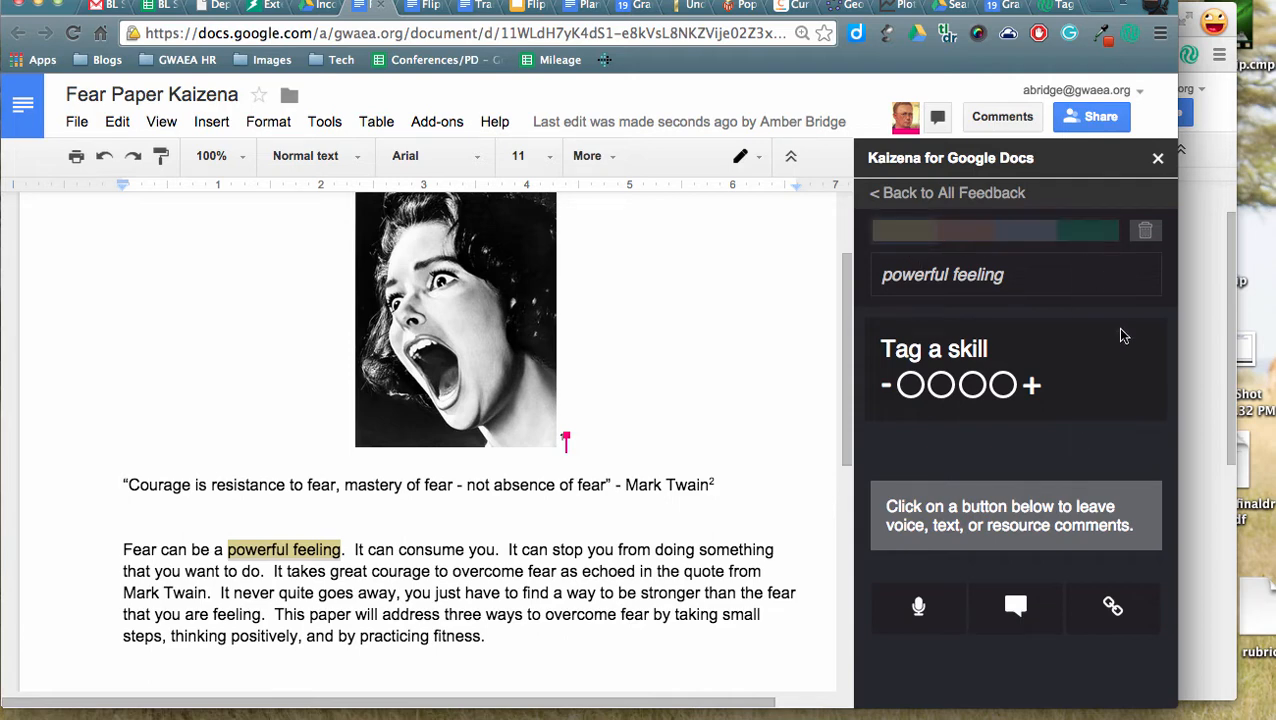
scroll(1124, 336, "down", 2)
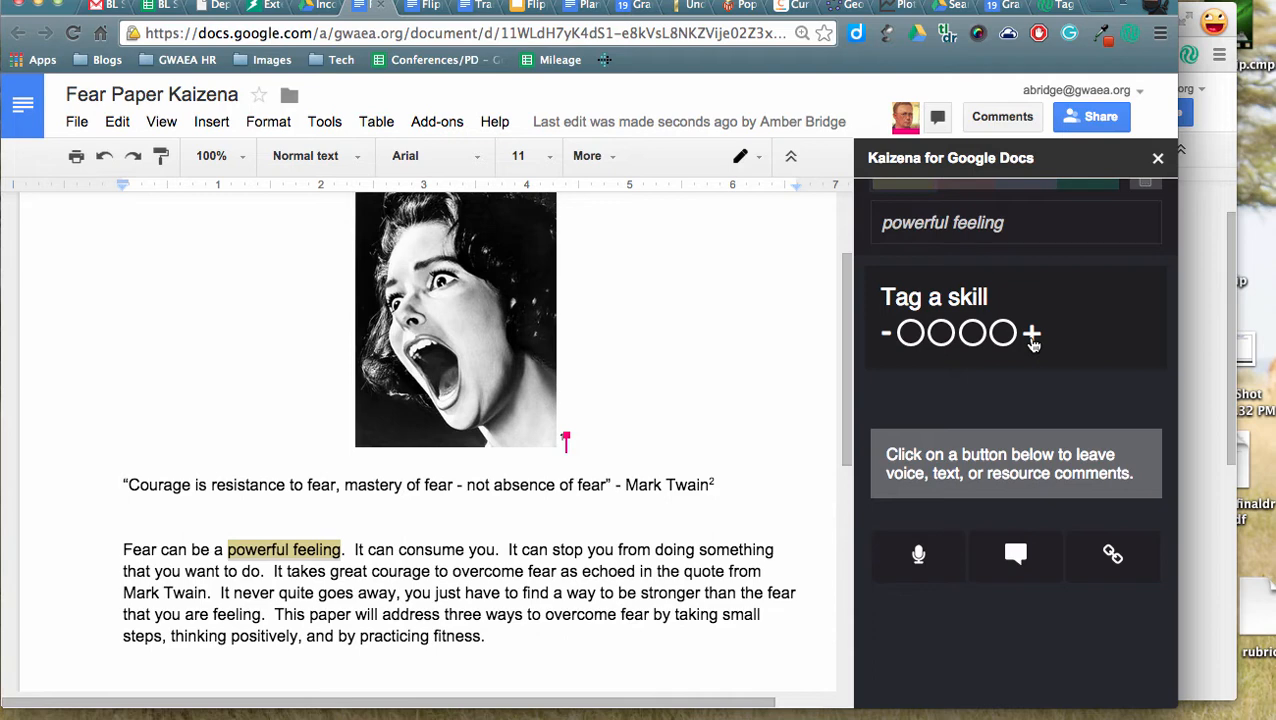
left_click(1031, 337)
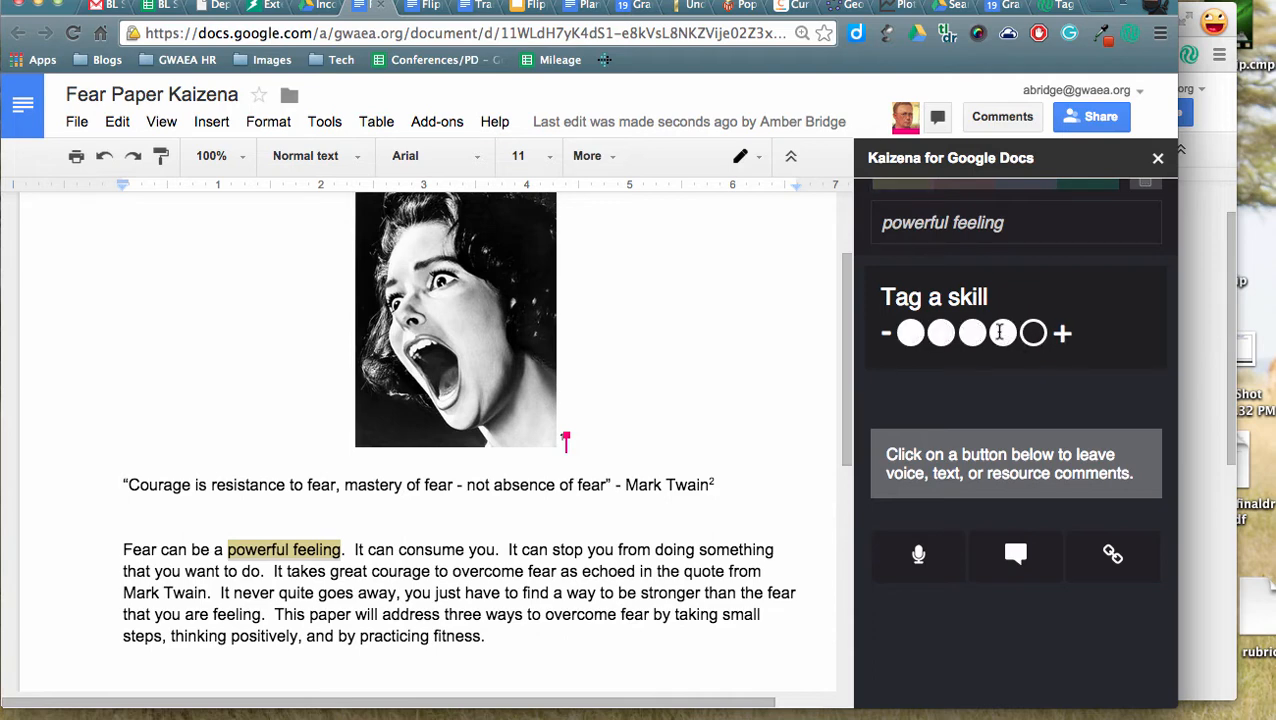
left_click(1001, 335)
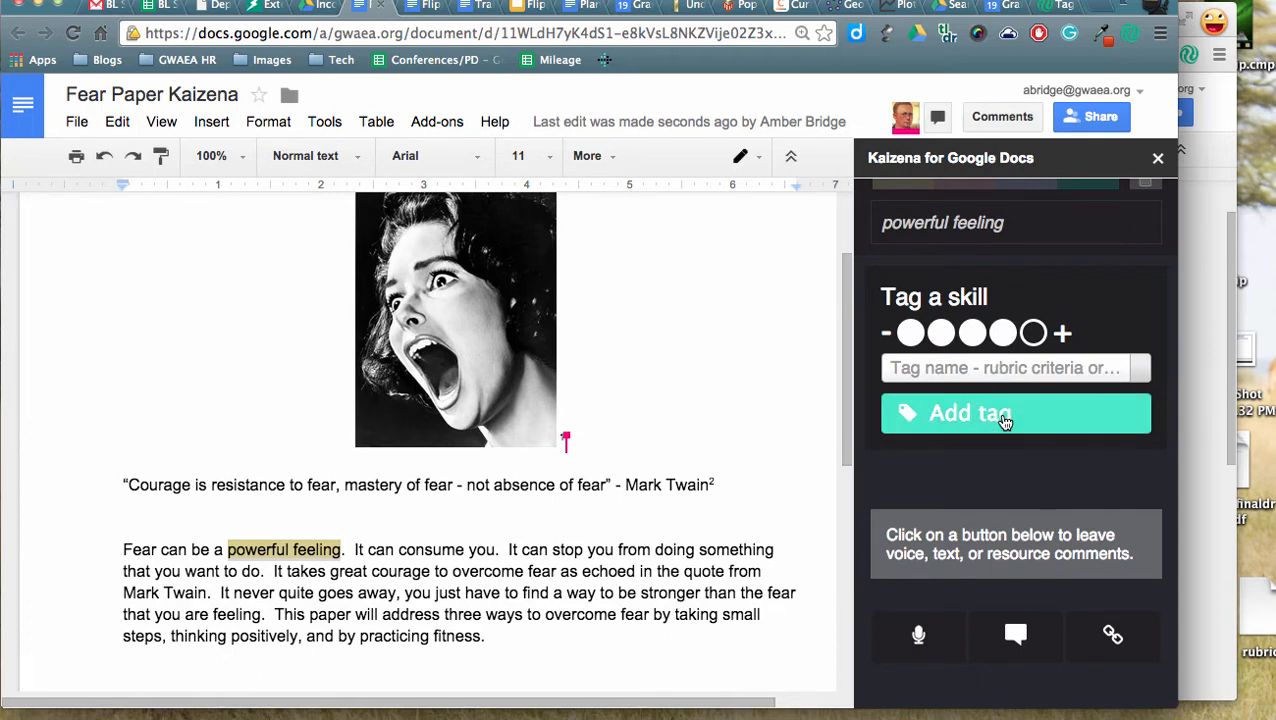
Step: Check the saved tags on the Kaizena dashboard and return to the Fear Paper Kaizena document
left_click(1055, 6)
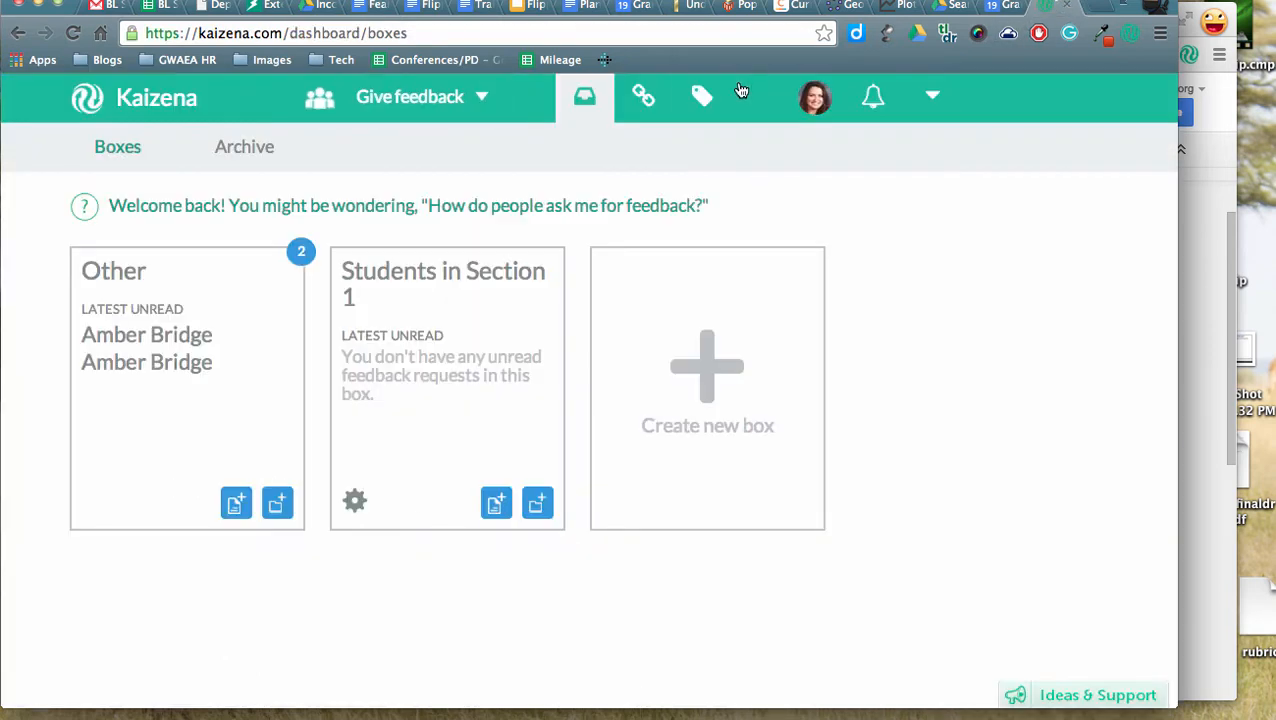
left_click(703, 100)
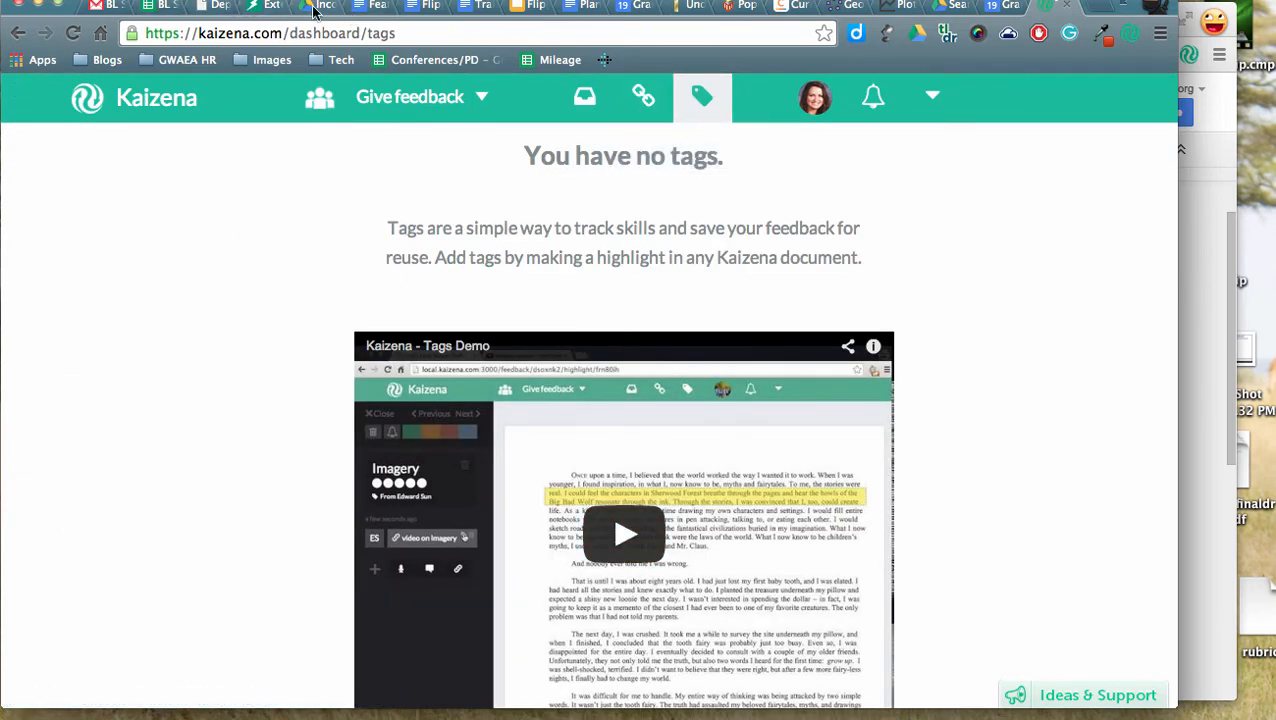
left_click(368, 10)
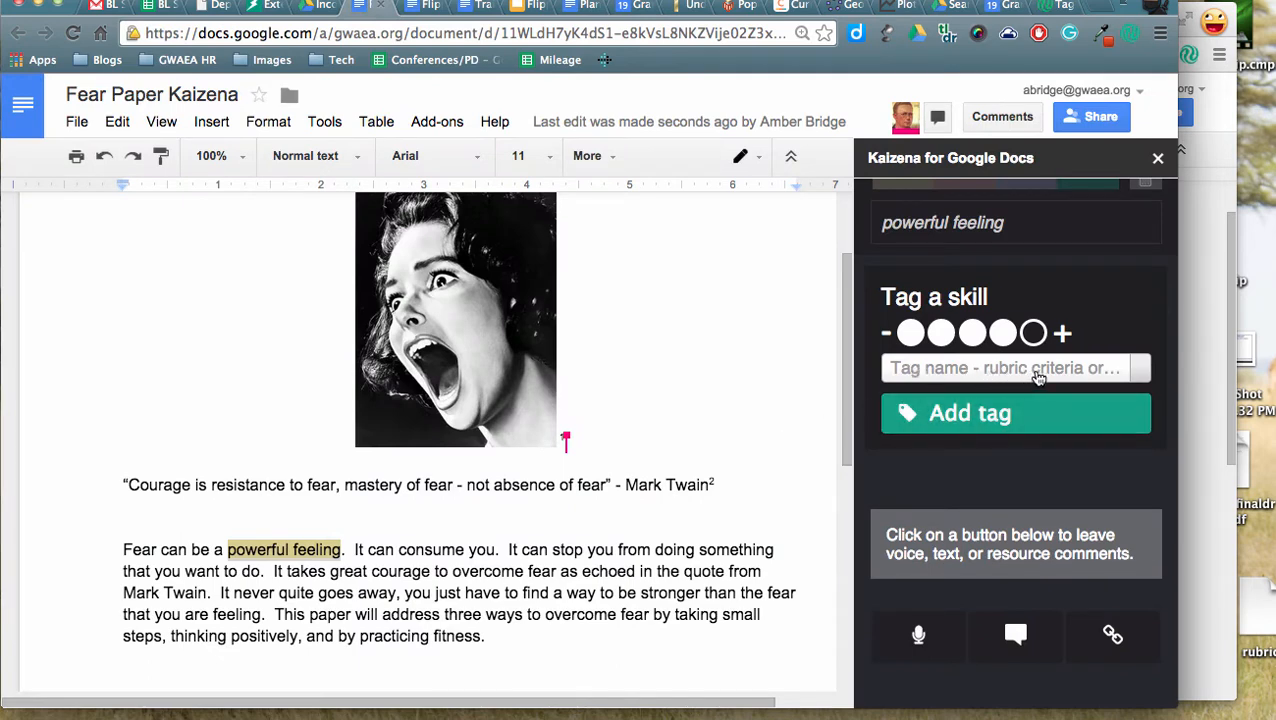
Step: Record a voice comment of about 24 seconds on the highlighted phrase, and play back its first few seconds
scroll(1016, 500, "down", 2)
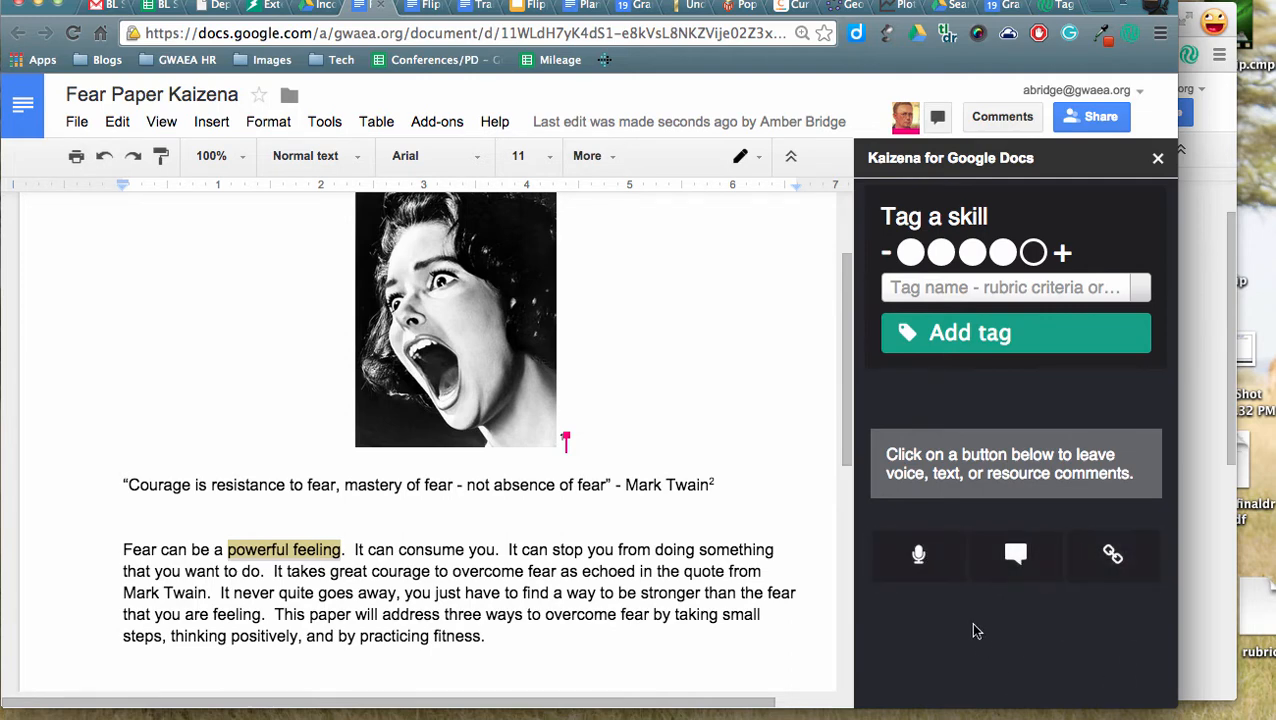
left_click(919, 556)
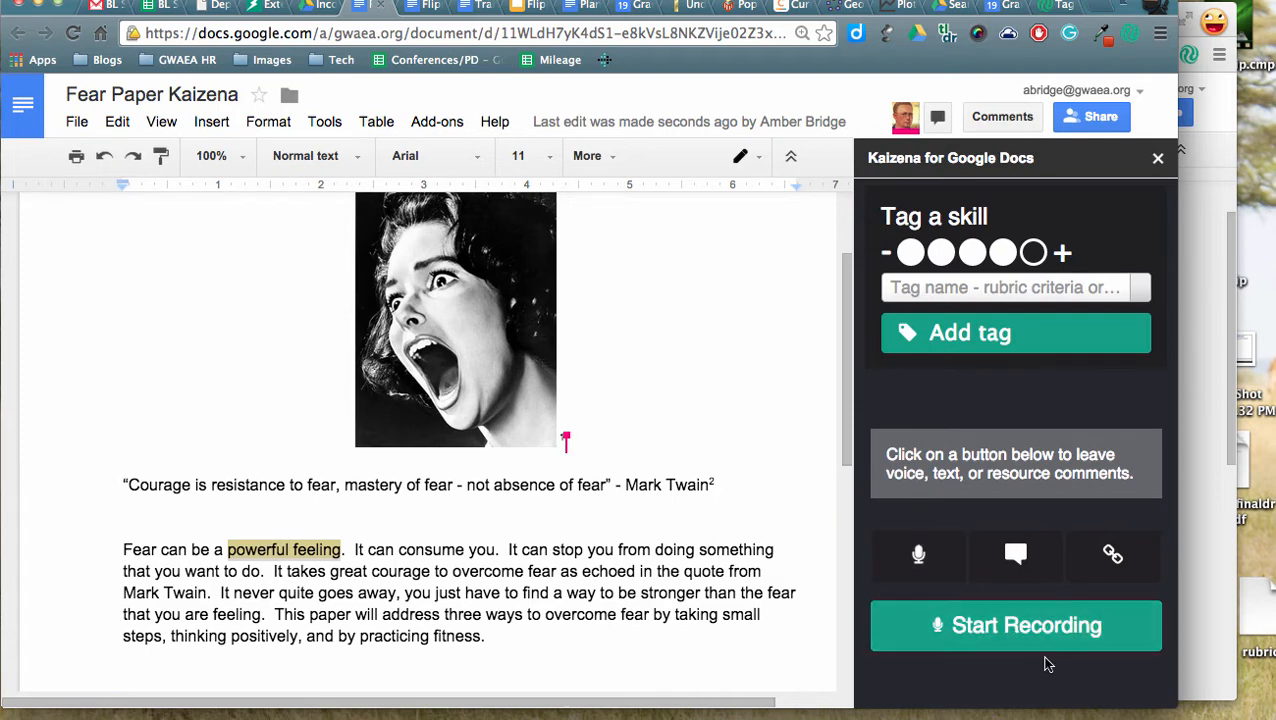
left_click(1034, 632)
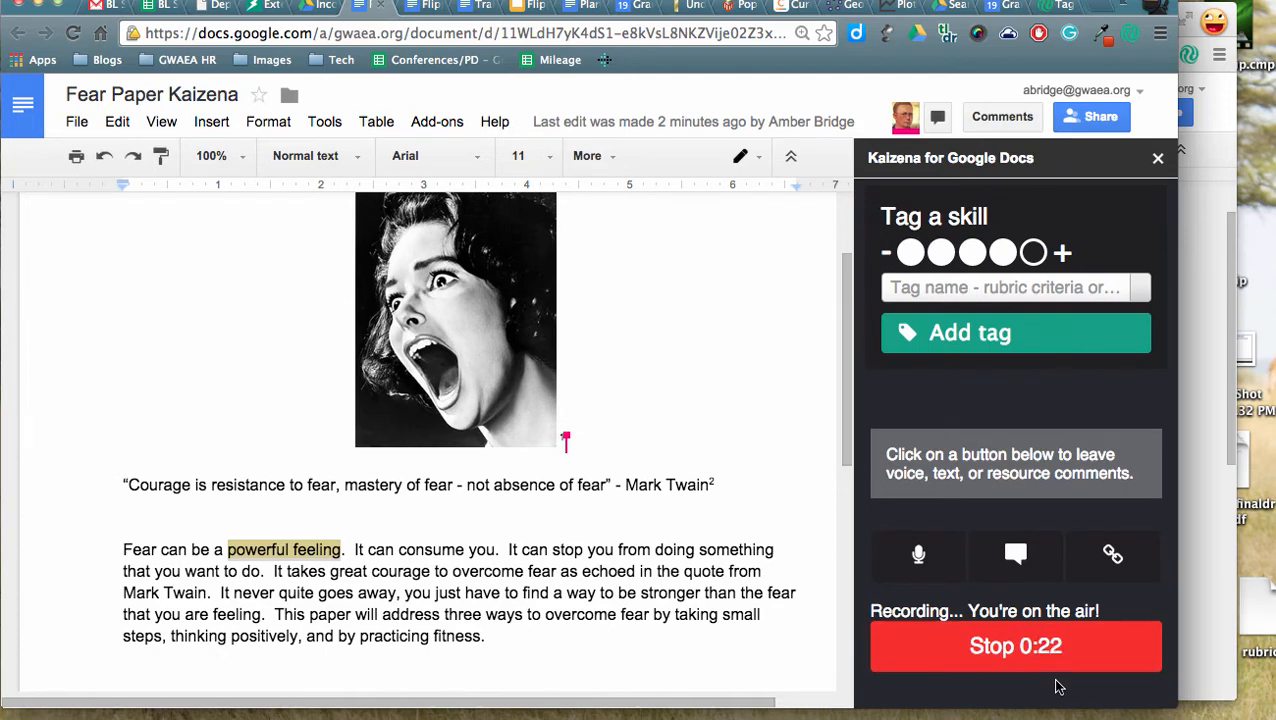
left_click(1052, 657)
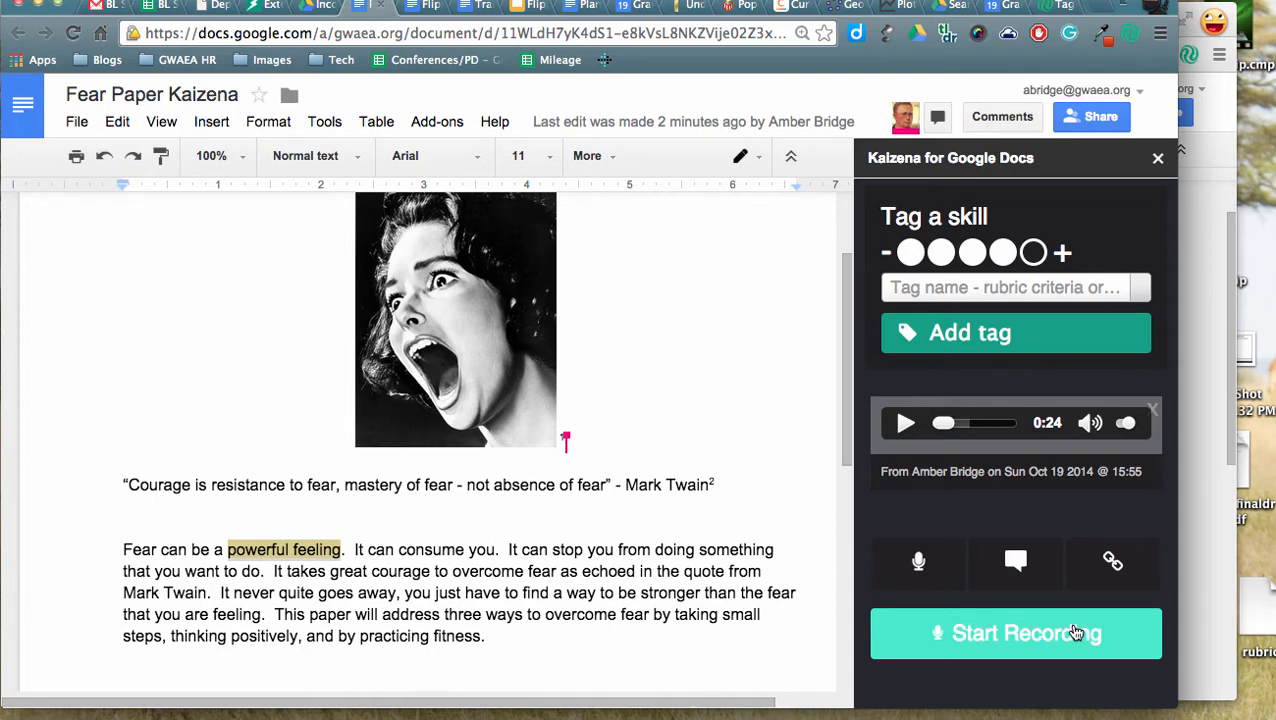
left_click(905, 424)
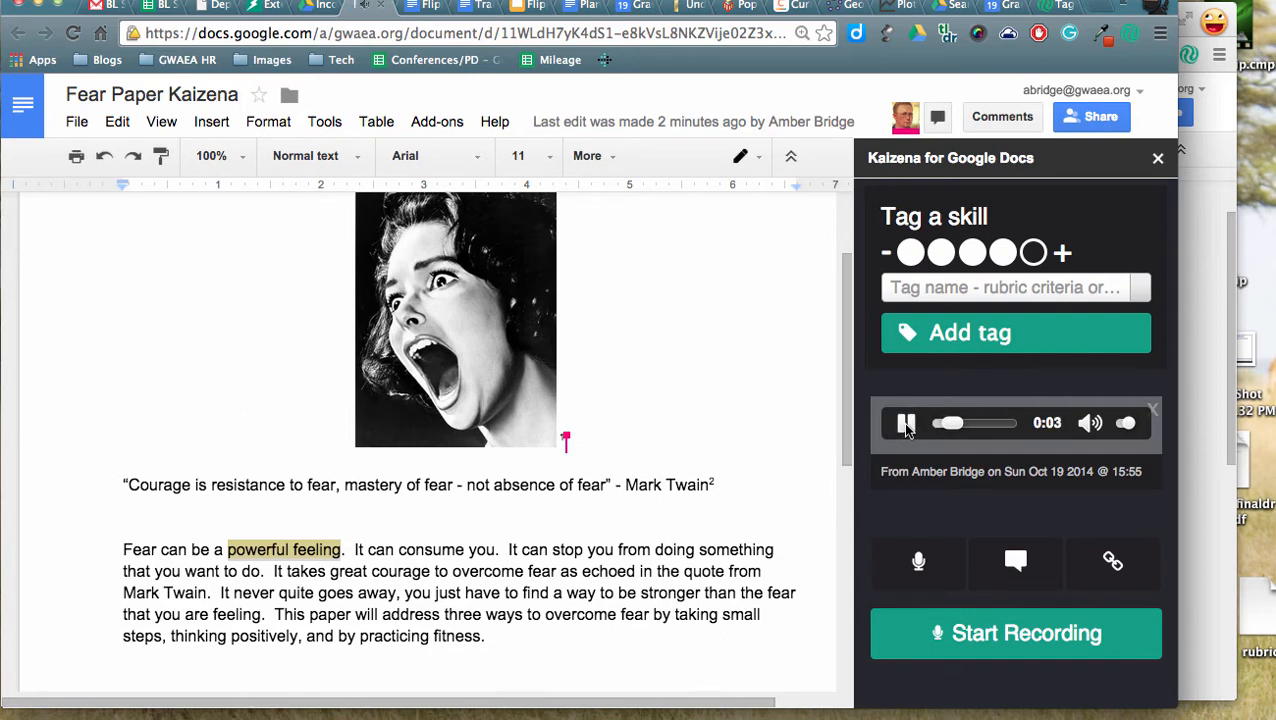
left_click(905, 424)
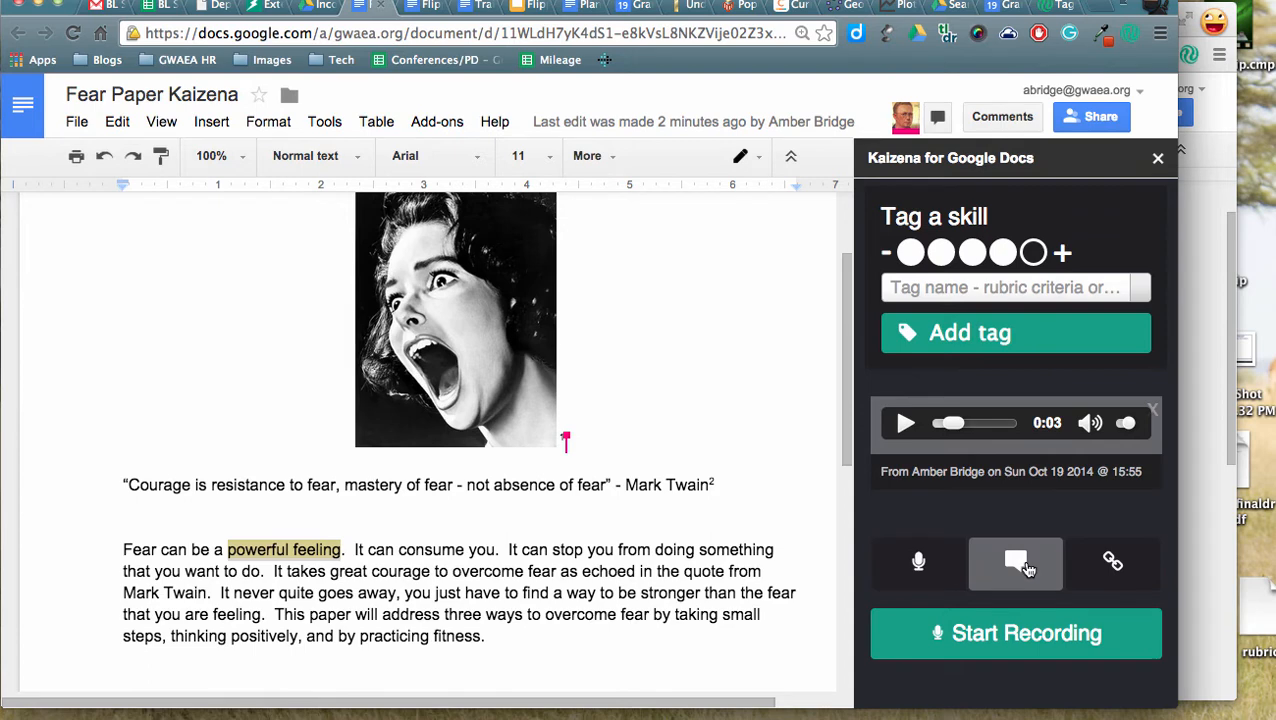
Step: Open the list of saved resources that can be attached to the "powerful feeling" feedback
left_click(1116, 566)
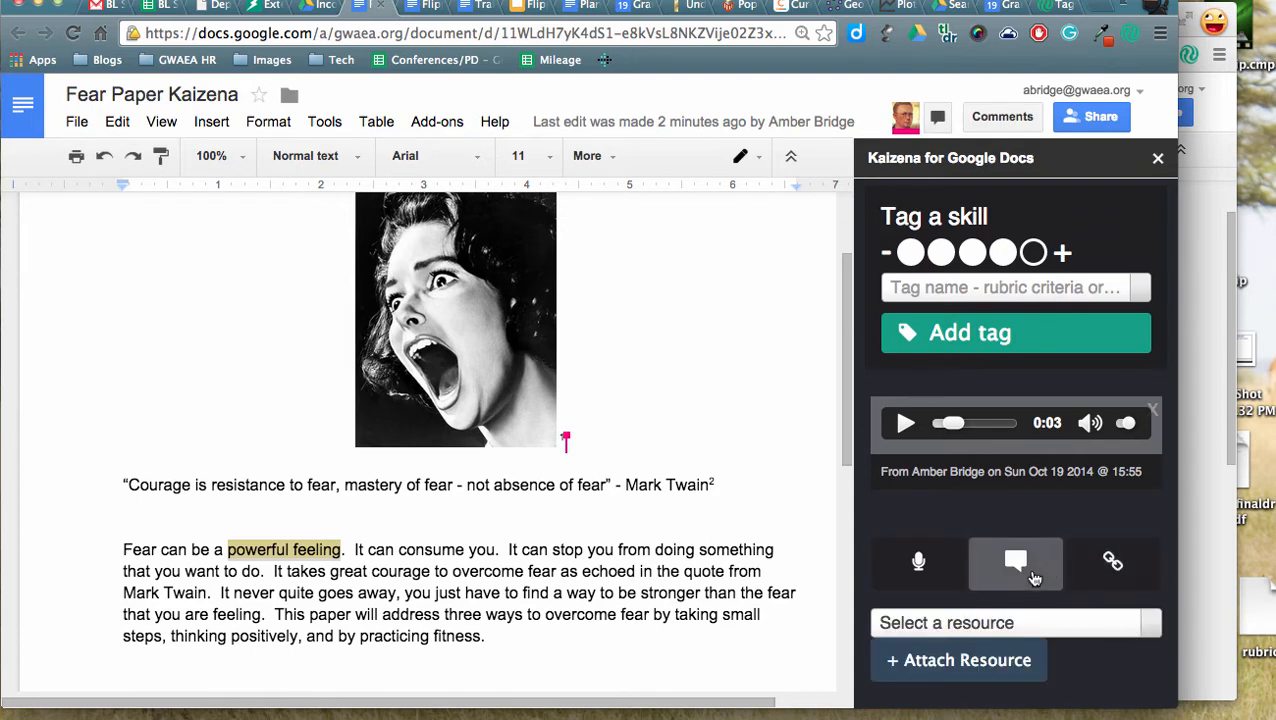
left_click(1055, 630)
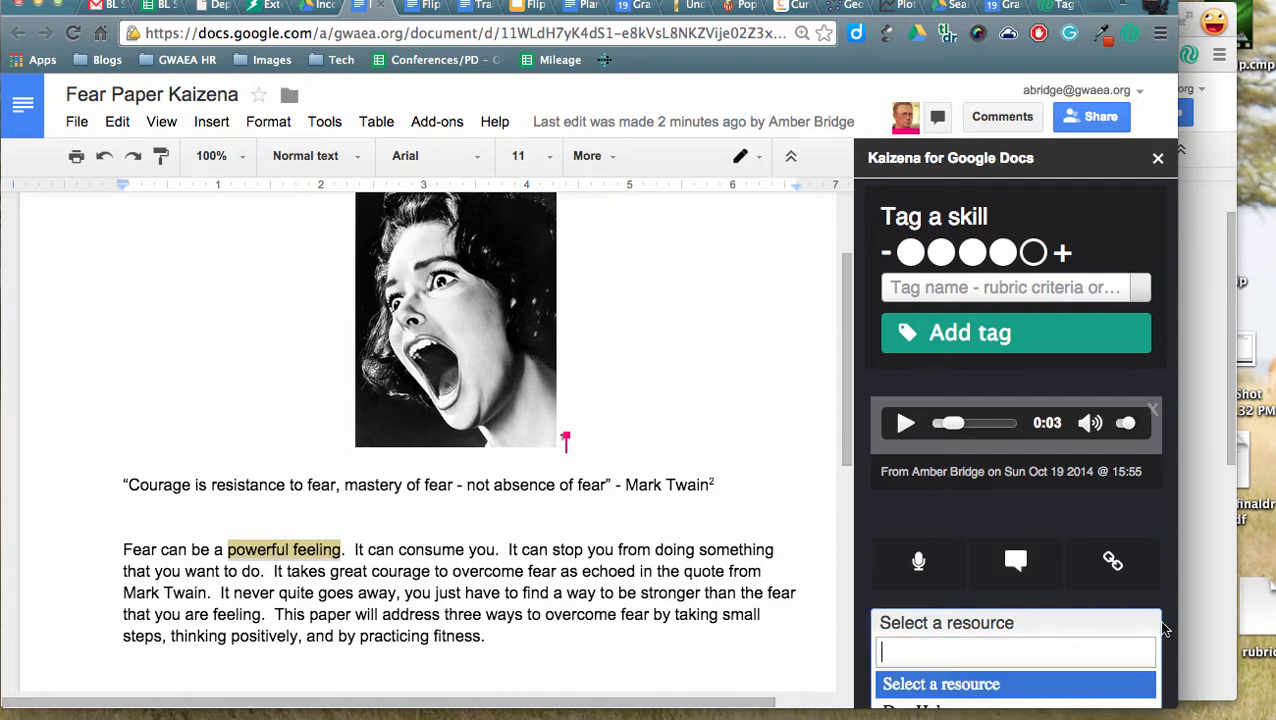
scroll(1143, 565, "down", 2)
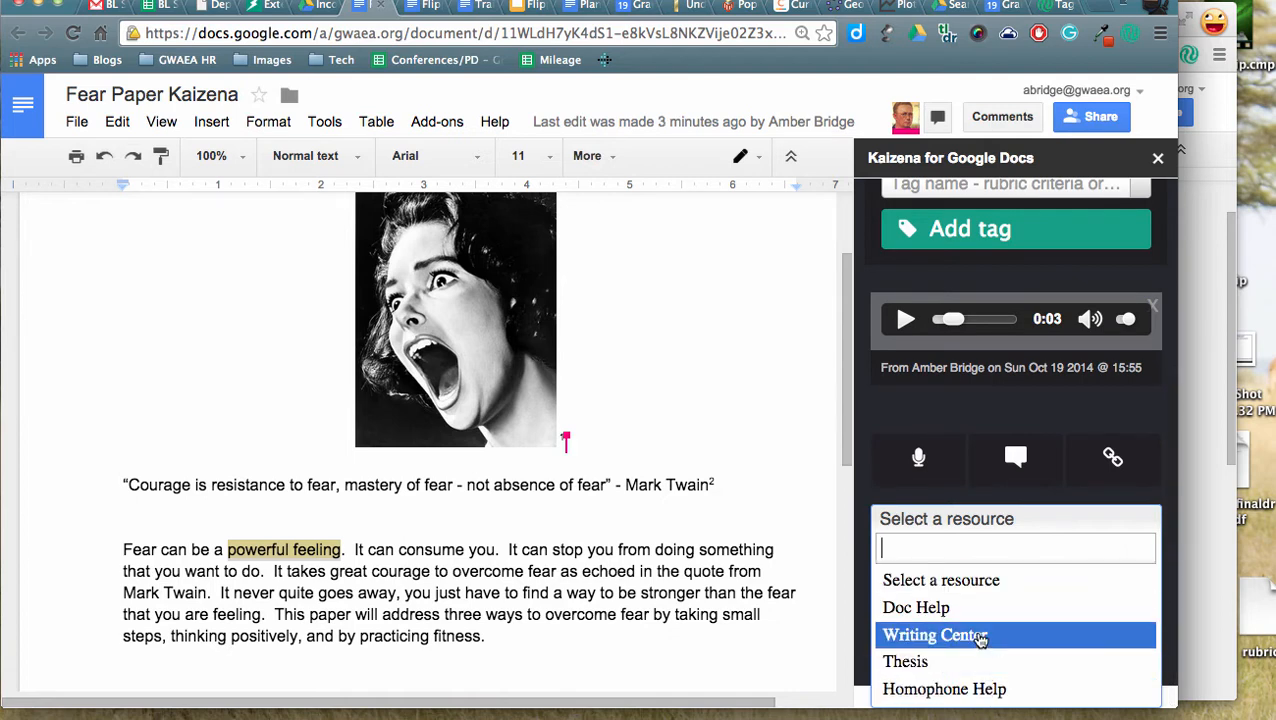
Step: Review the saved resources and their links on the Kaizena dashboard, and return to the Fear Paper Kaizena document
left_click(1046, 6)
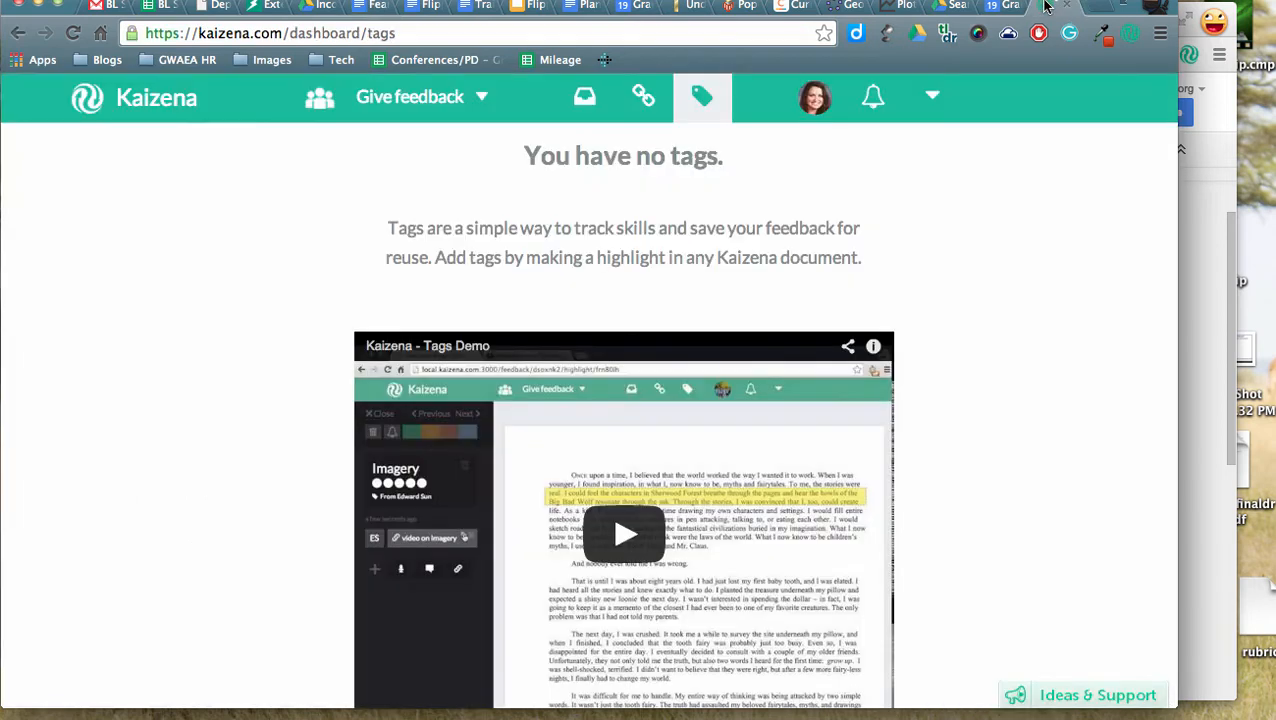
left_click(643, 100)
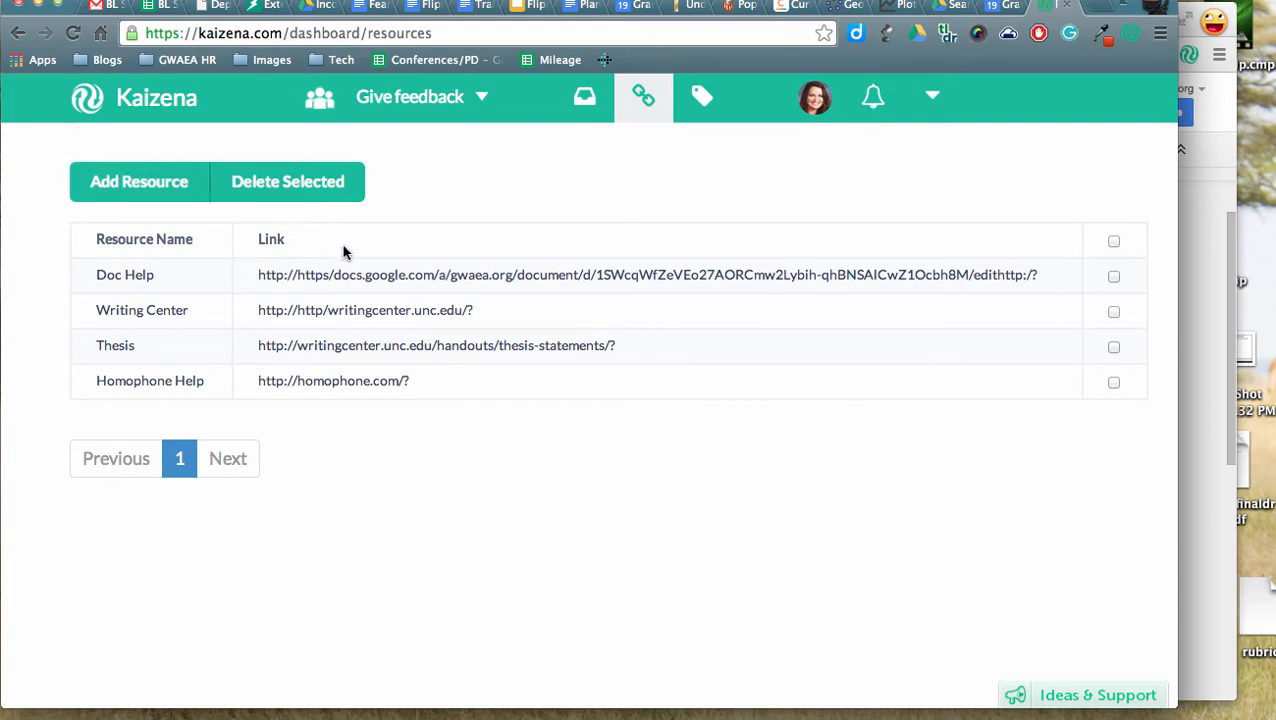
left_click(368, 6)
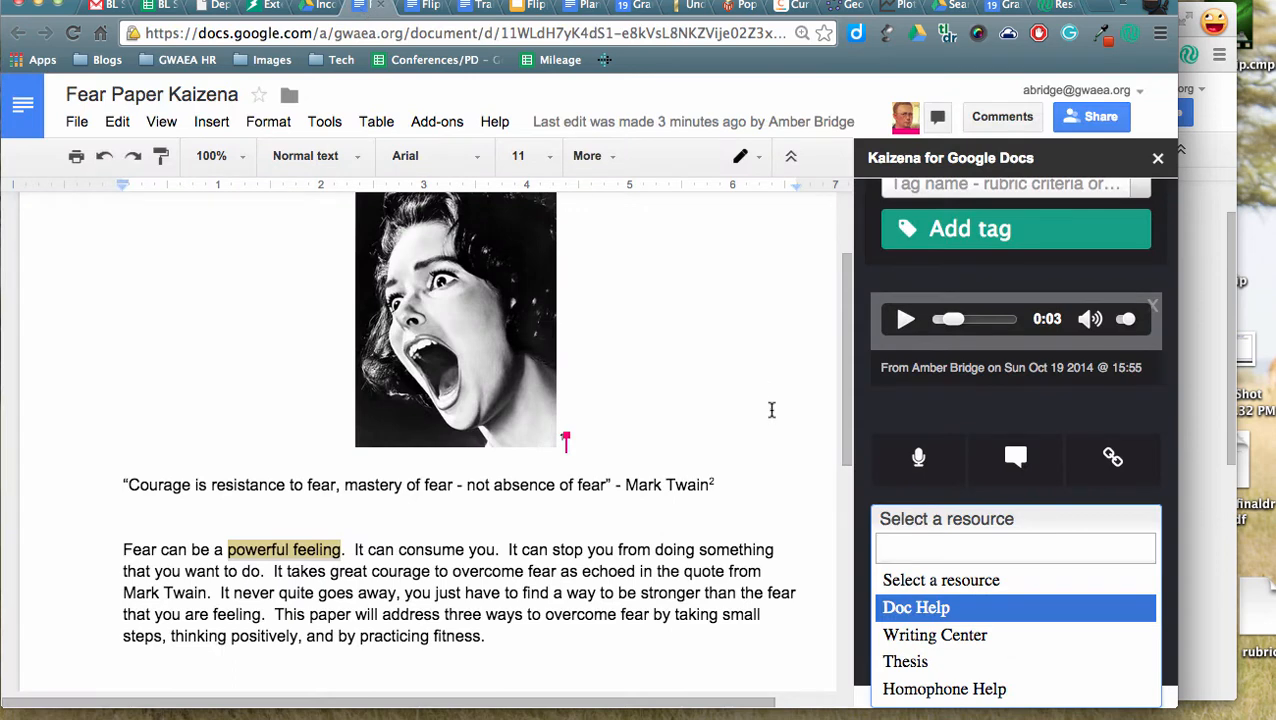
Step: Attach the Doc Help resource to the "powerful feeling" feedback
left_click(930, 610)
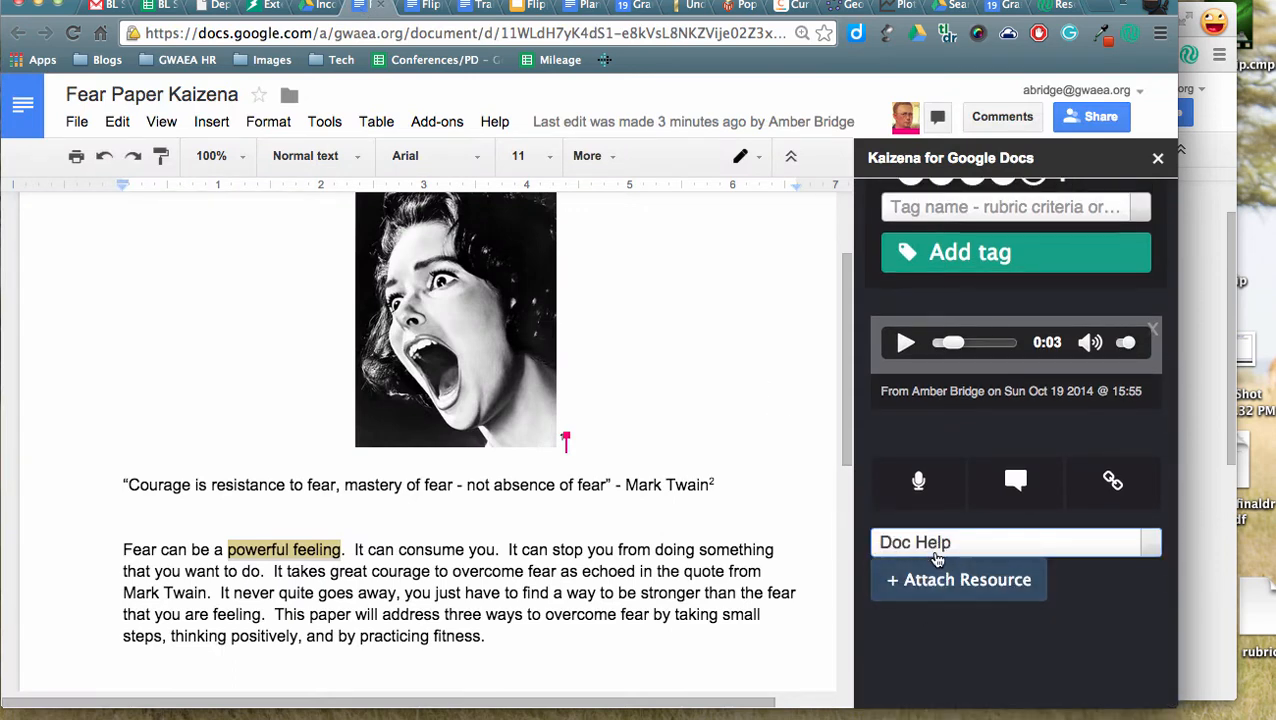
left_click(935, 580)
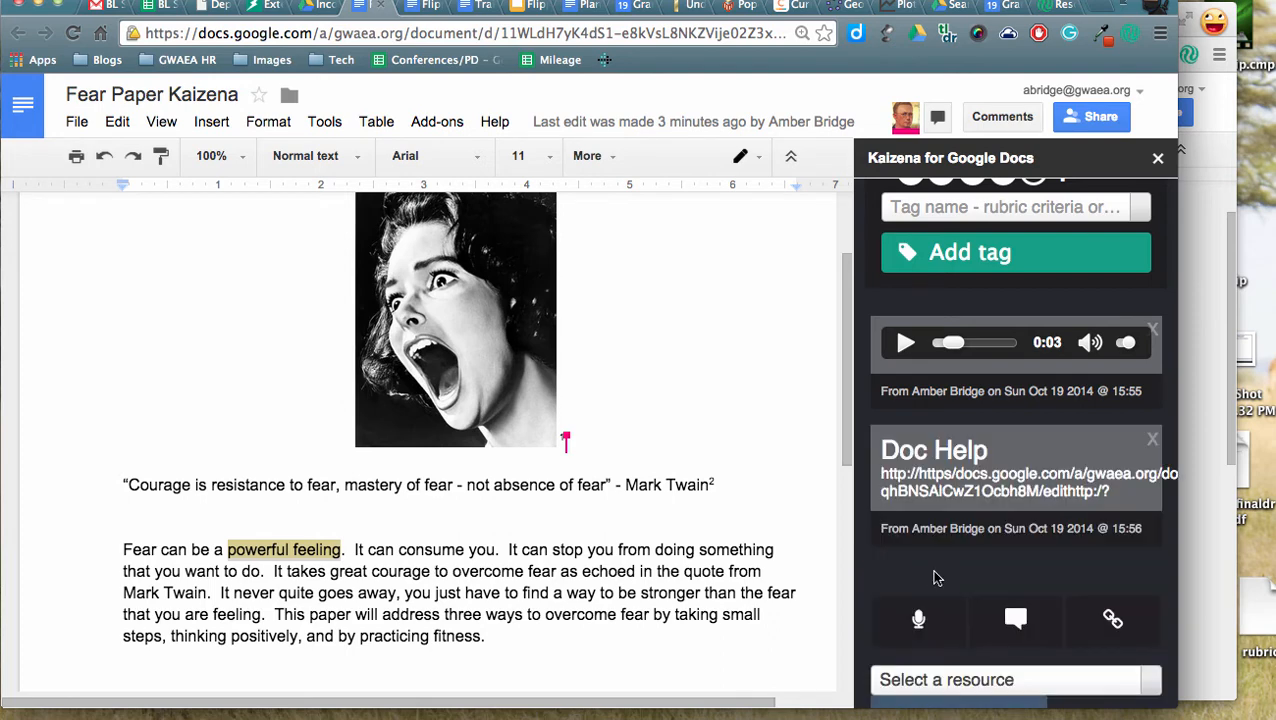
scroll(1058, 570, "down", 1)
scroll(1058, 570, "down", 1)
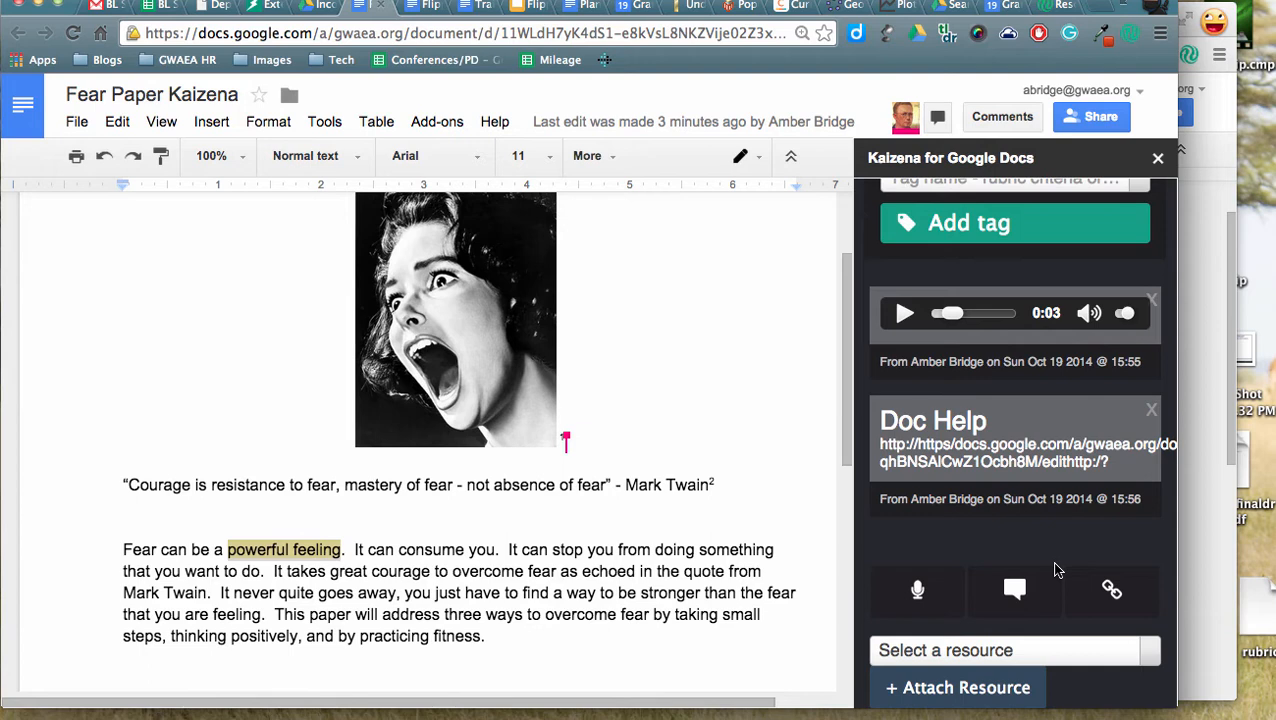
Step: Add the text comment "Think about good visual words." to the "powerful feeling" feedback
scroll(1055, 570, "down", 3)
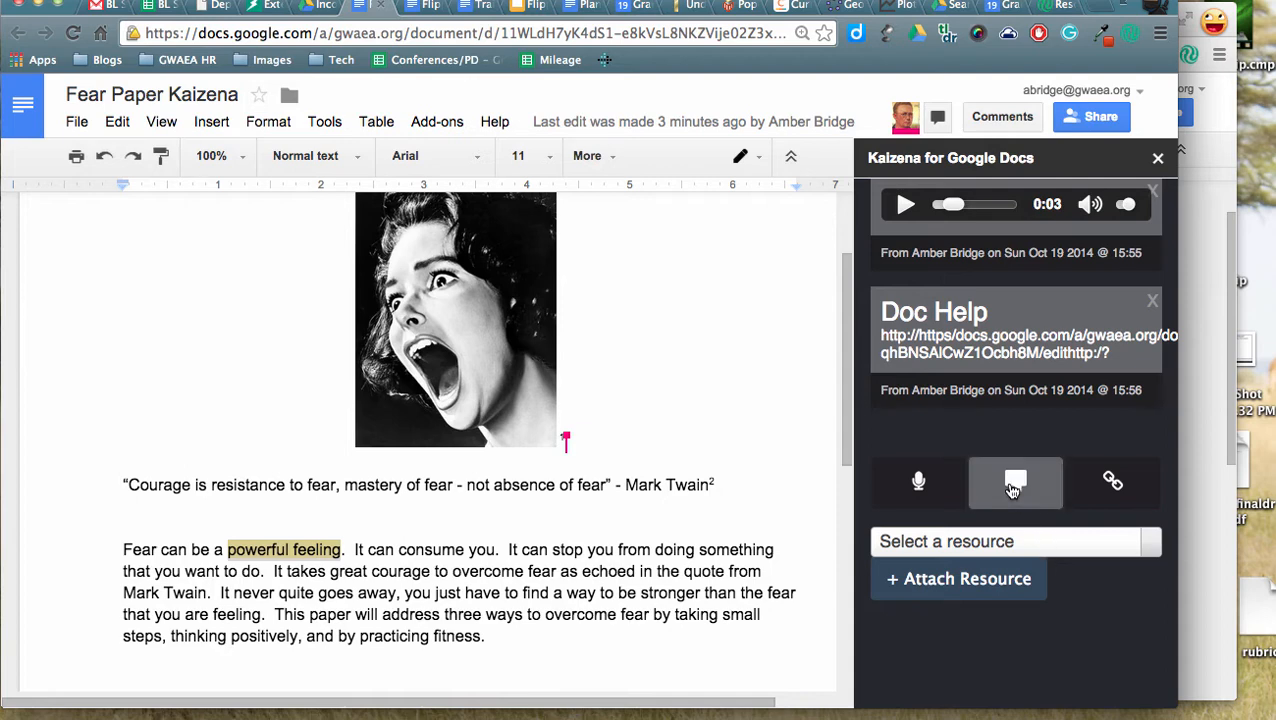
left_click(1005, 497)
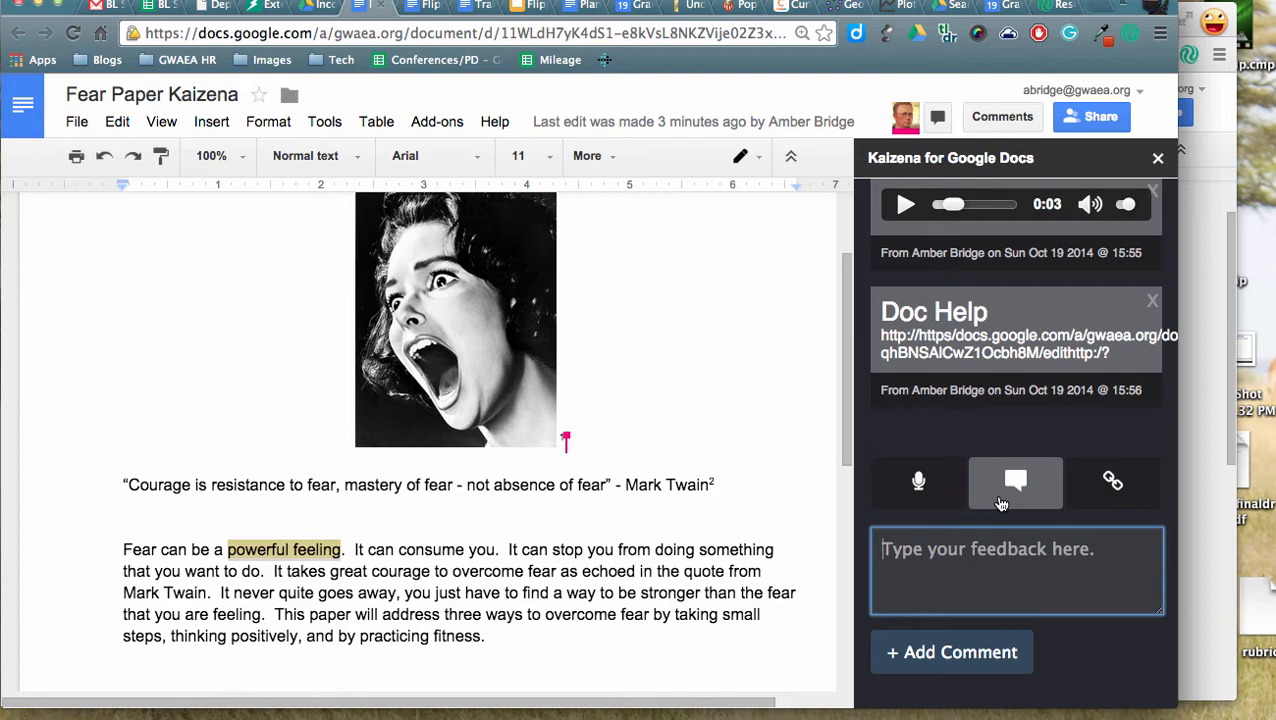
type("Think a")
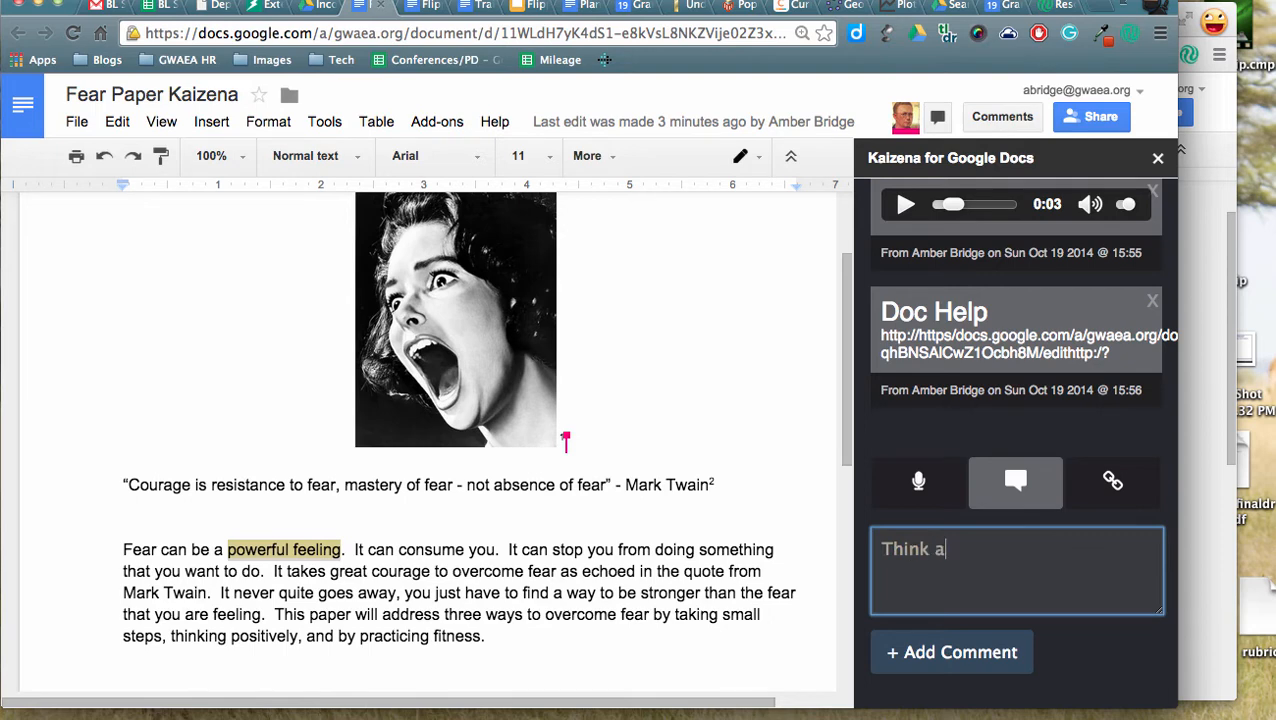
type("bout good visual words.")
left_click(985, 653)
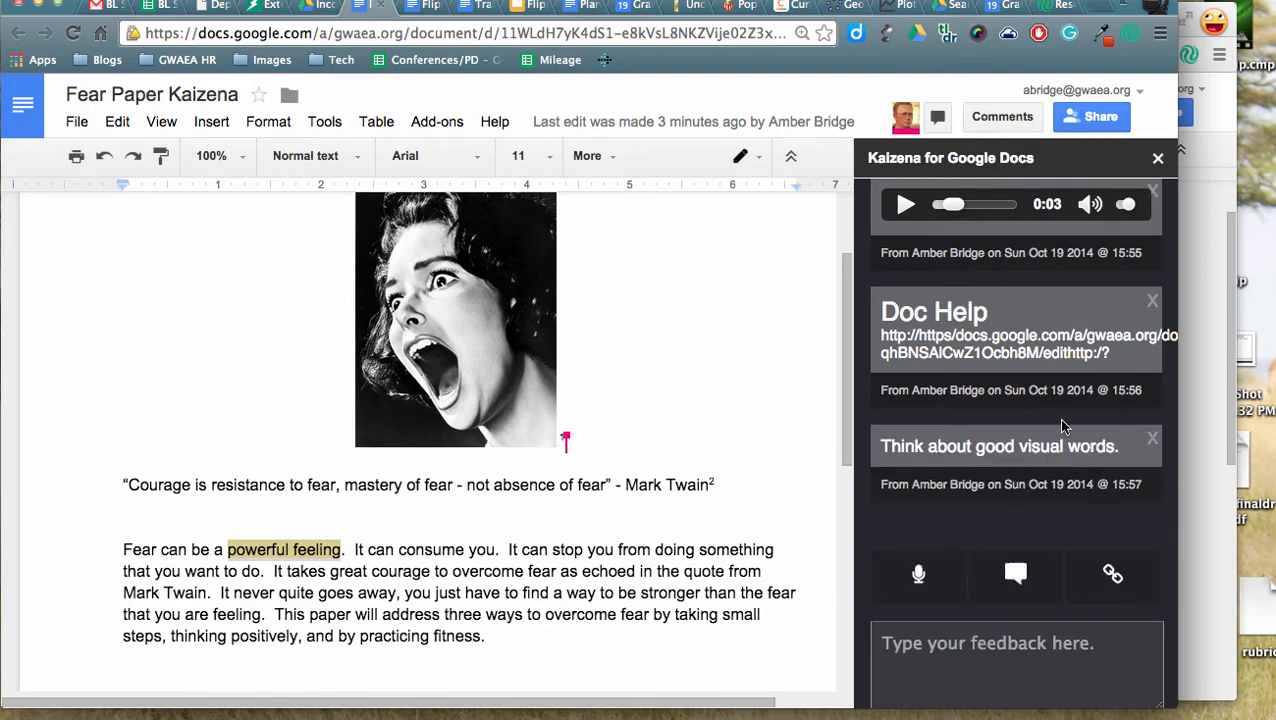
Step: Add new Kaizena feedback to the phrase "It can stop you" in the opening paragraph
scroll(1063, 425, "up", 4)
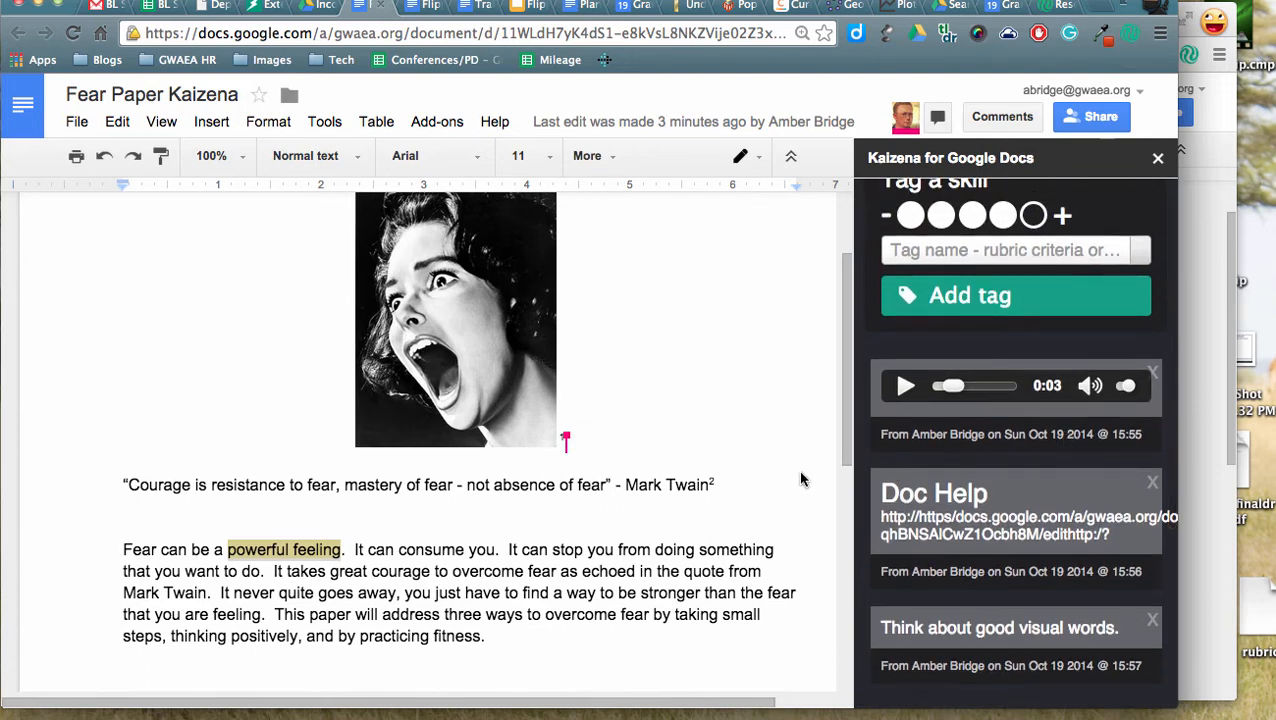
left_click(1089, 486)
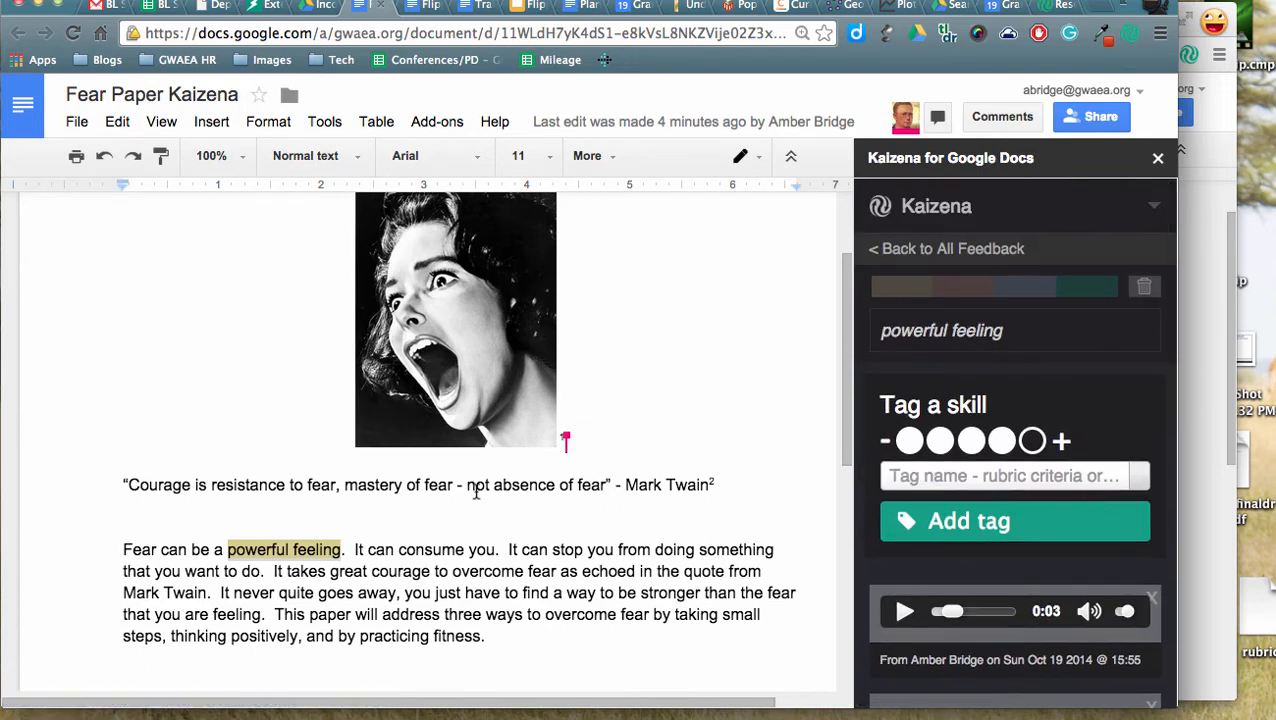
left_click_drag(508, 549, 614, 553)
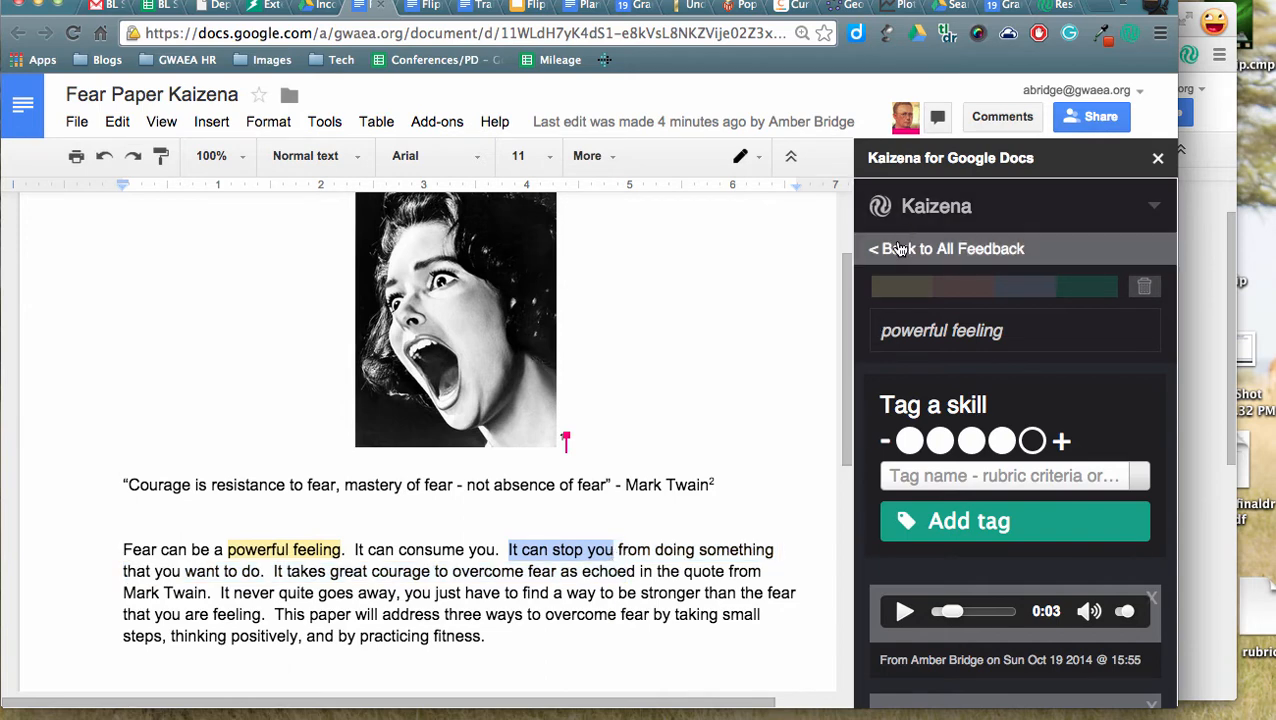
left_click(898, 249)
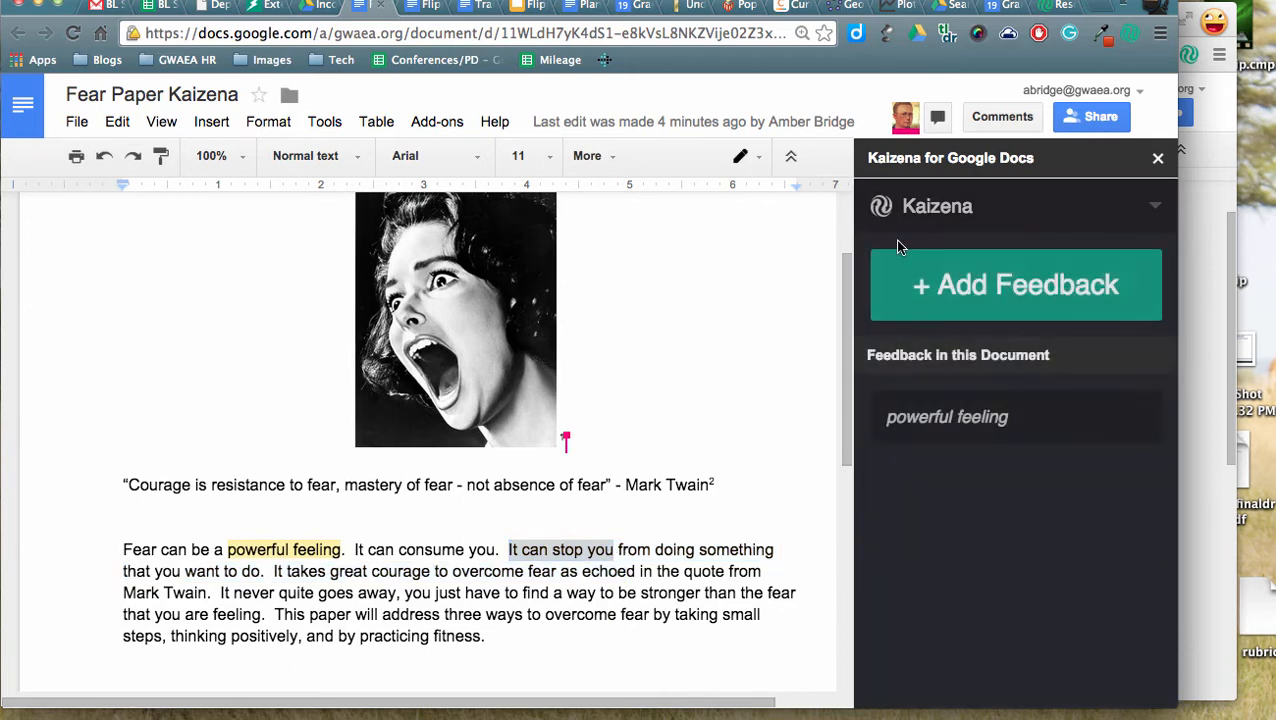
left_click(951, 288)
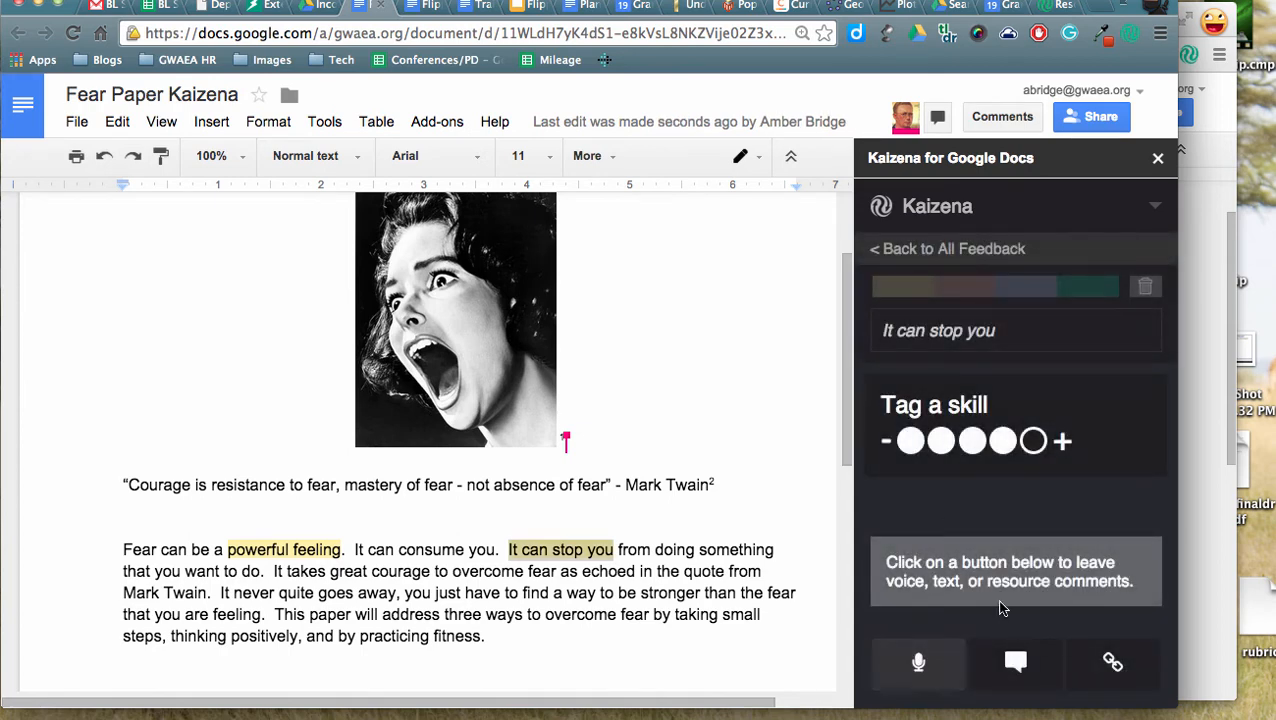
Step: Attach the Writing Center resource to the "It can stop you" feedback and return to the overview of all feedback
left_click(1015, 661)
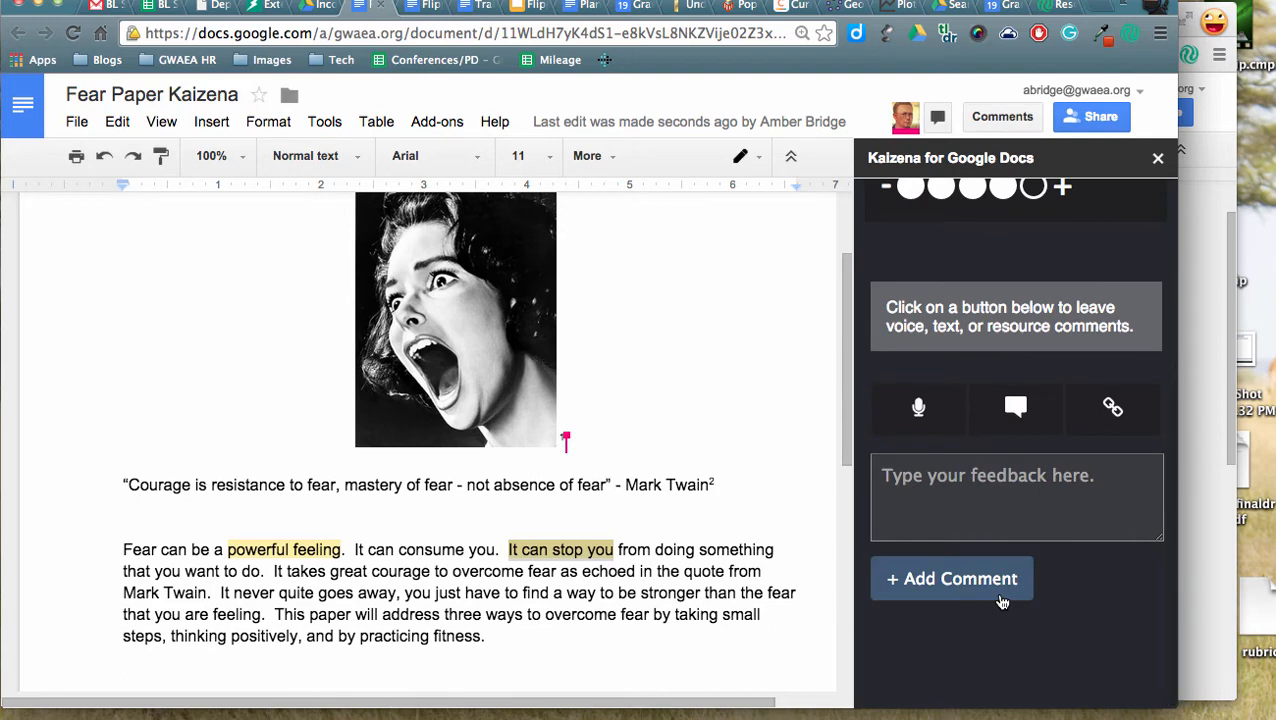
scroll(1002, 600, "up", 3)
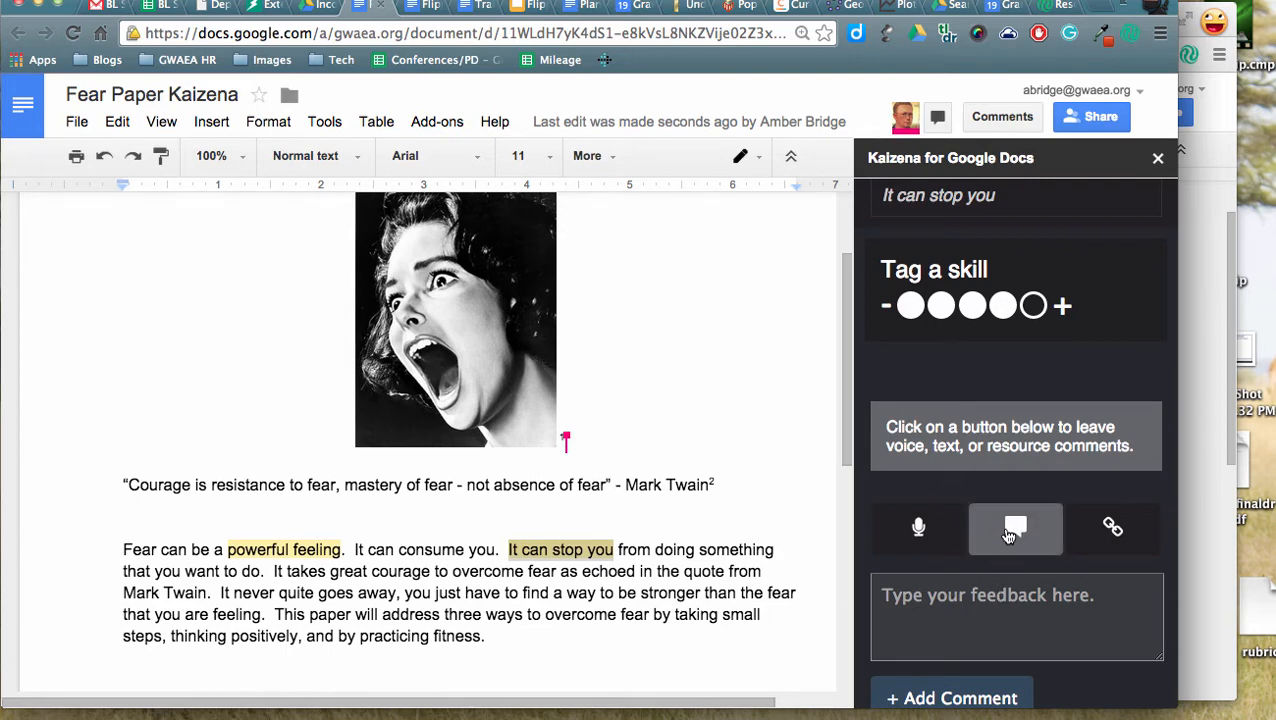
left_click(1090, 535)
scroll(1077, 558, "down", 1)
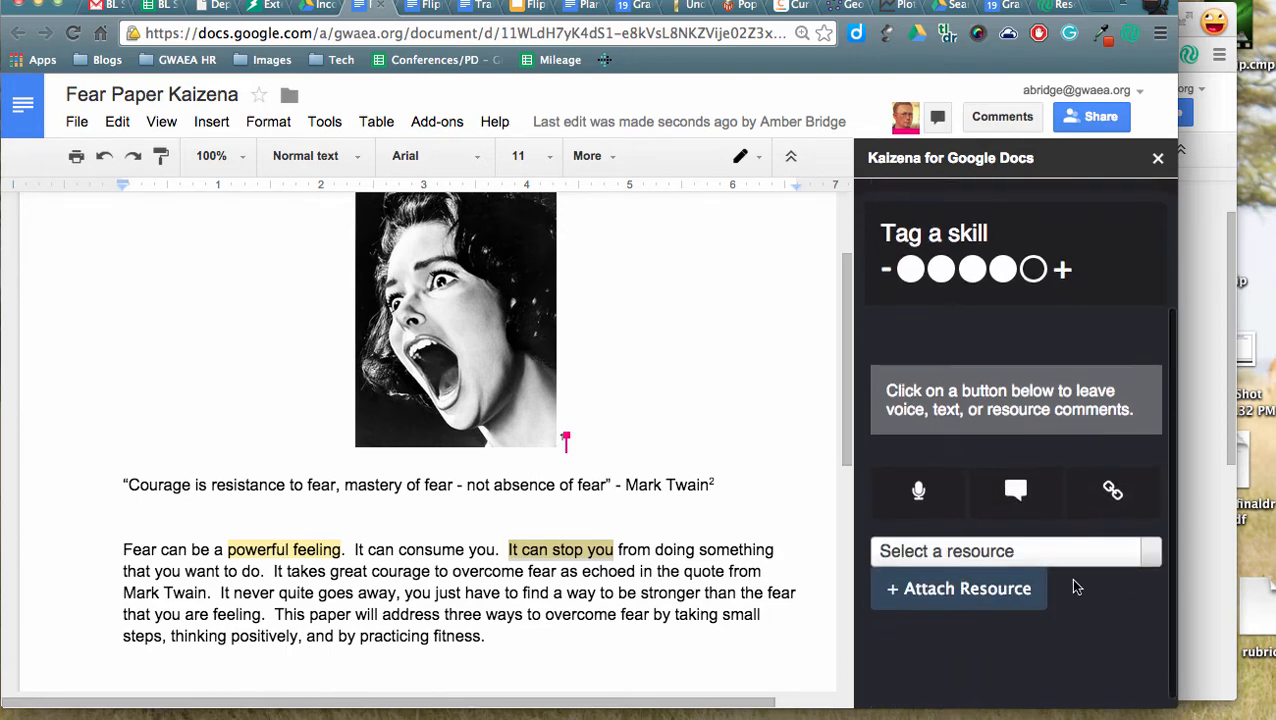
left_click(1057, 555)
left_click(958, 670)
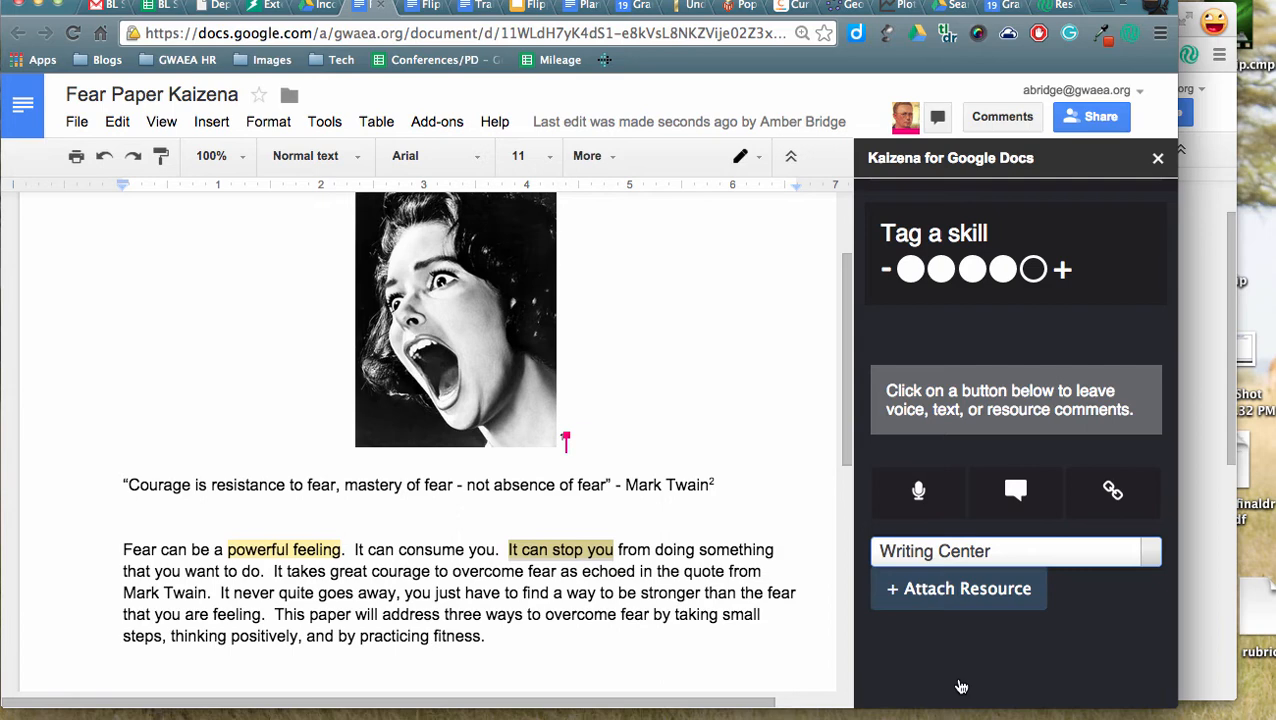
left_click(940, 602)
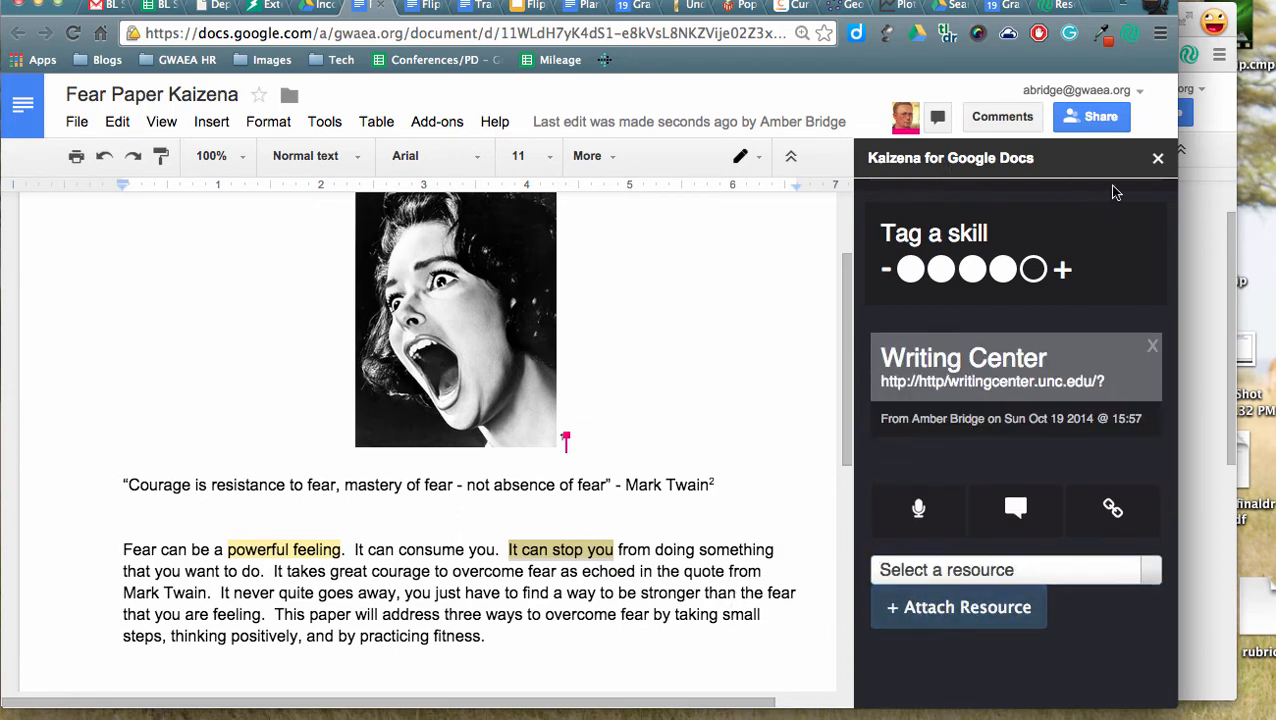
scroll(1010, 600, "up", 3)
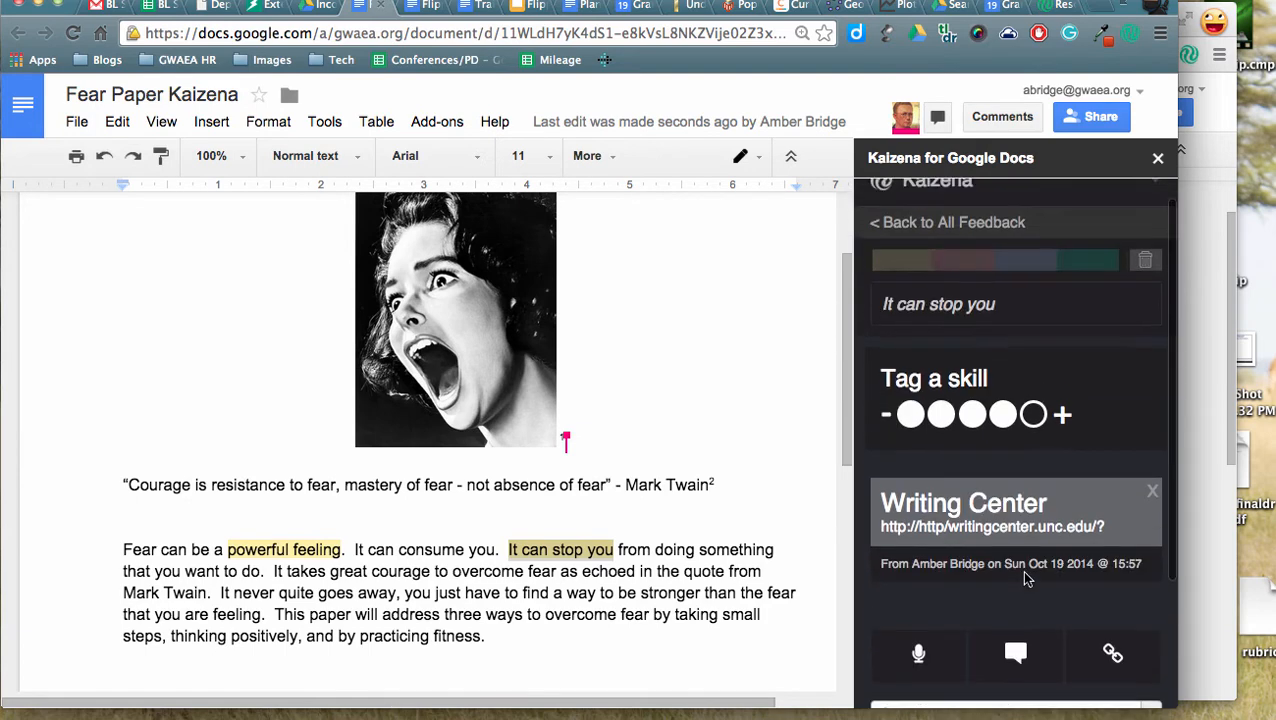
left_click(891, 252)
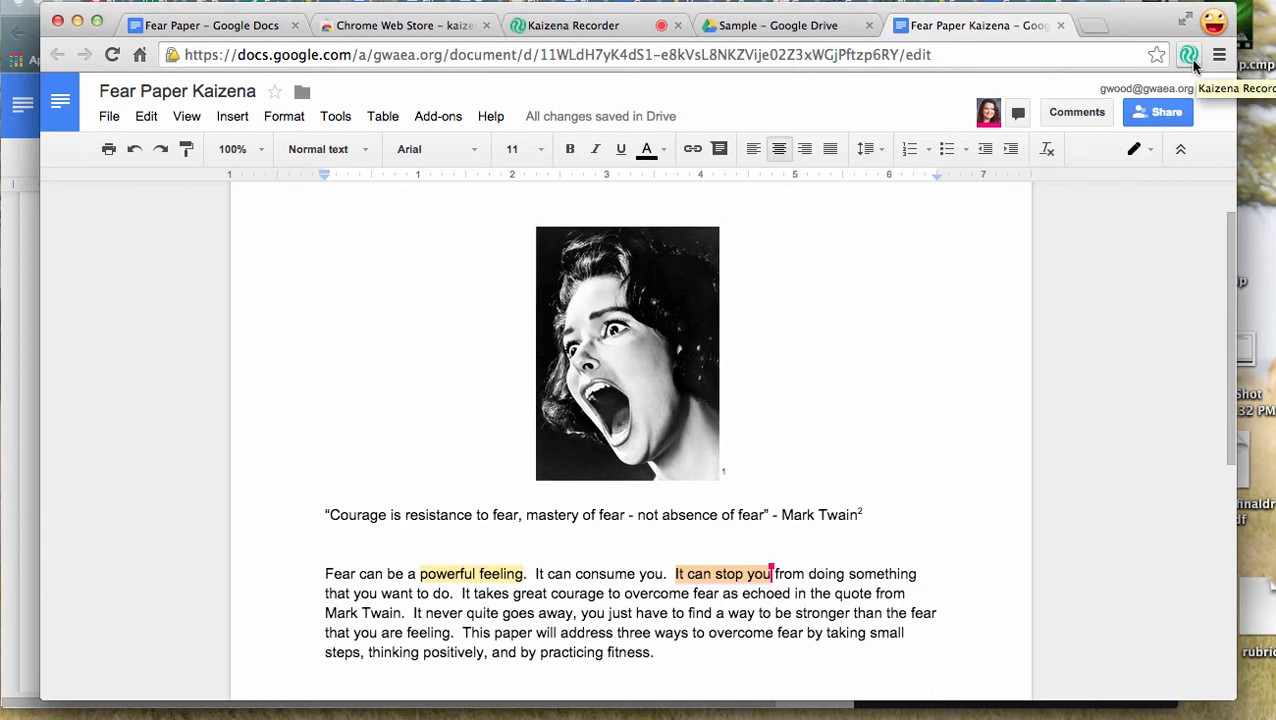
Step: In the student's browser, check the Kaizena Recorder listing in the Chrome Web Store, and return to the Fear Paper Kaizena document
left_click(380, 28)
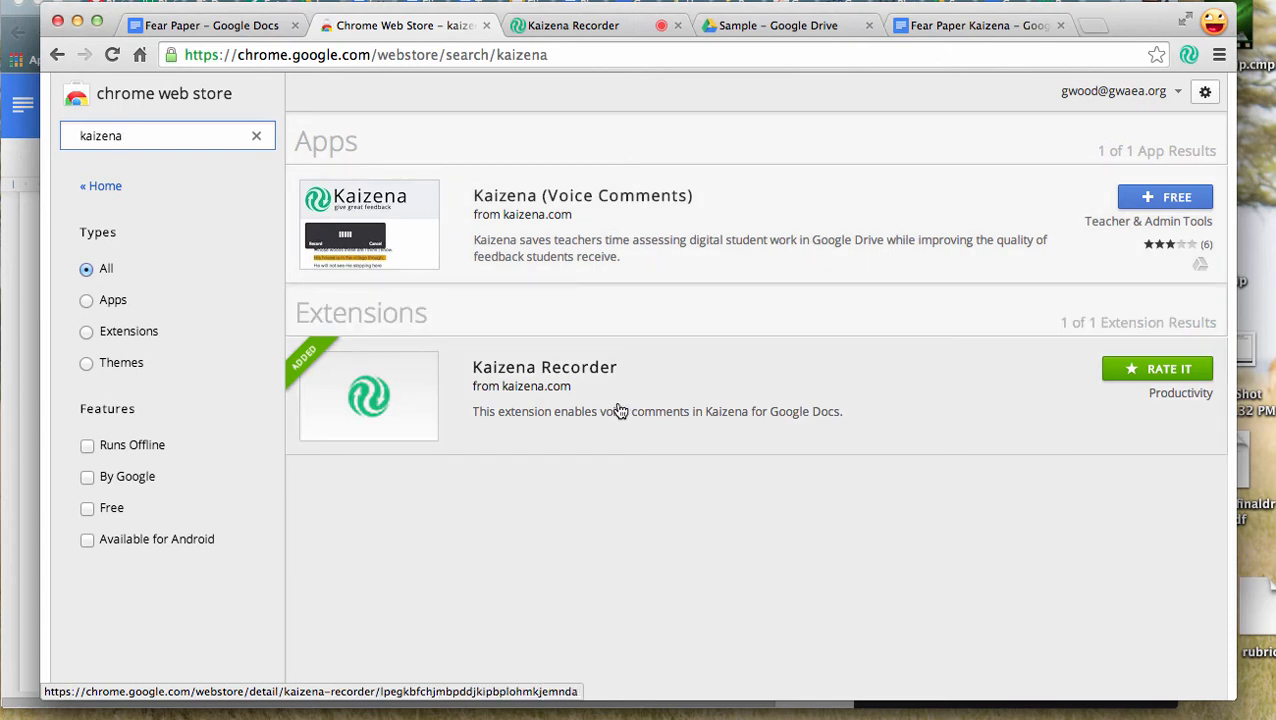
left_click(218, 28)
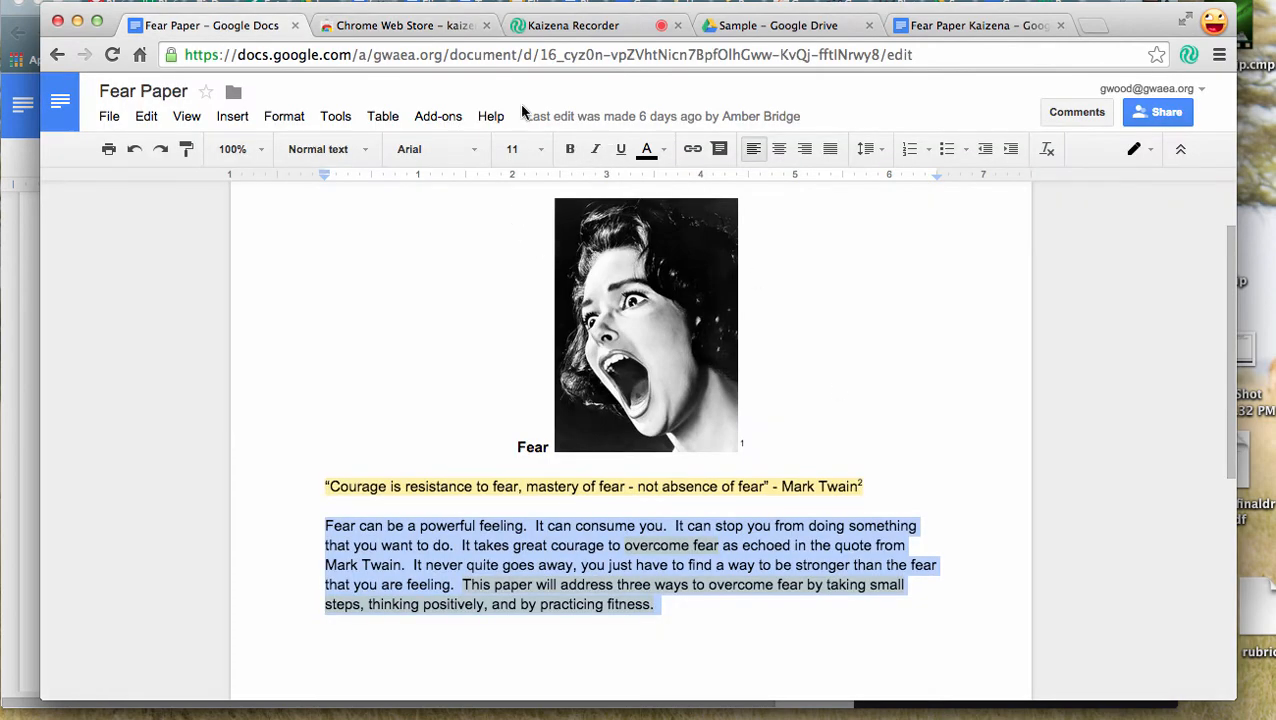
left_click(800, 27)
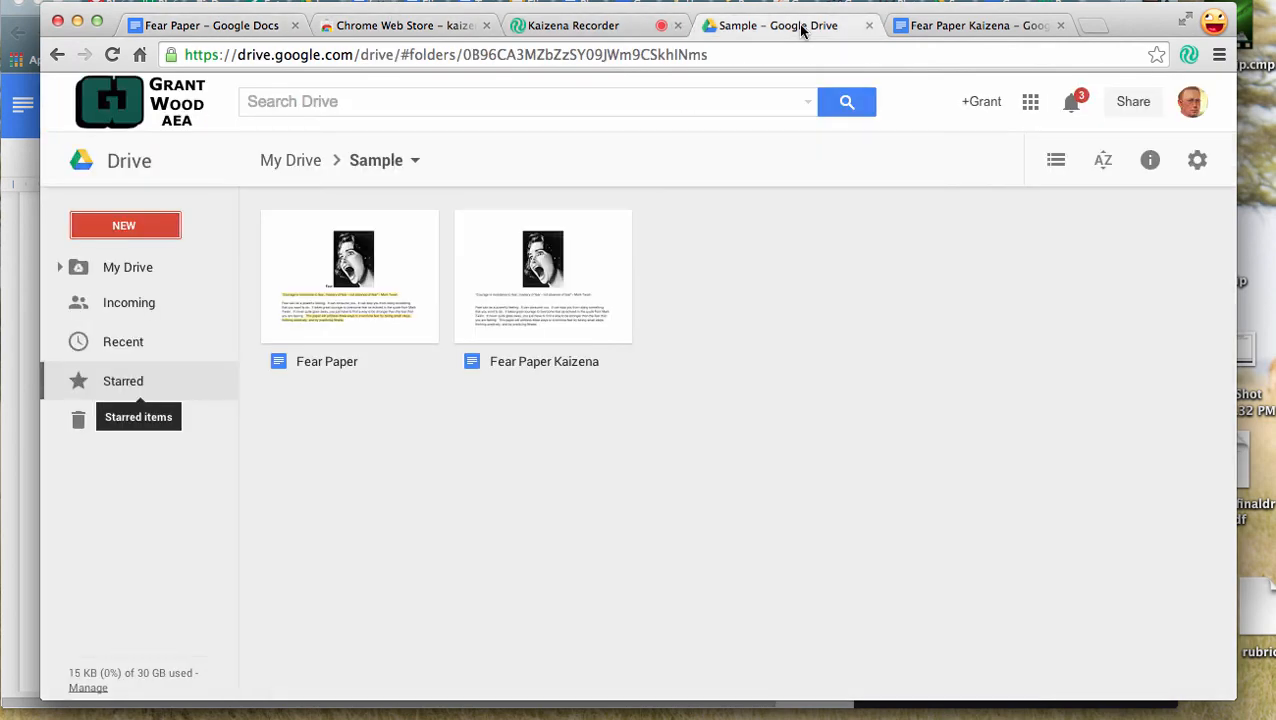
left_click(925, 26)
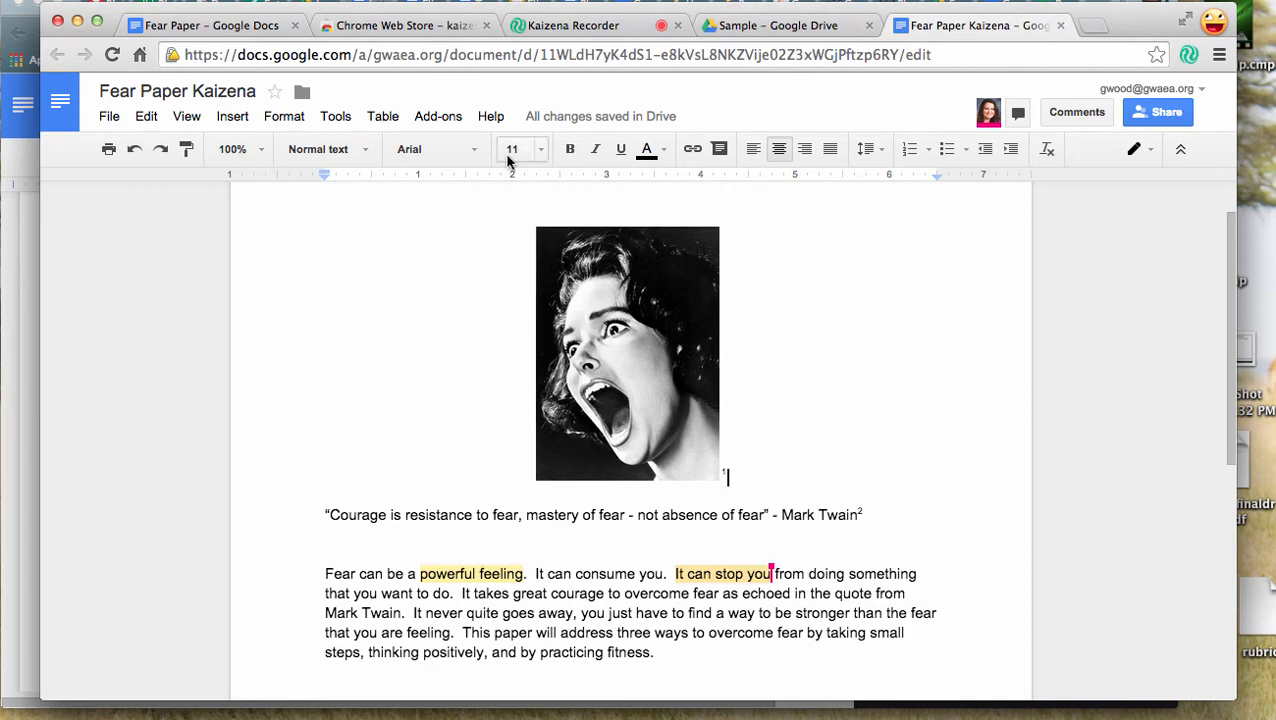
Step: Open the Kaizena for Google Docs add-on in the student's Fear Paper Kaizena document
left_click(450, 120)
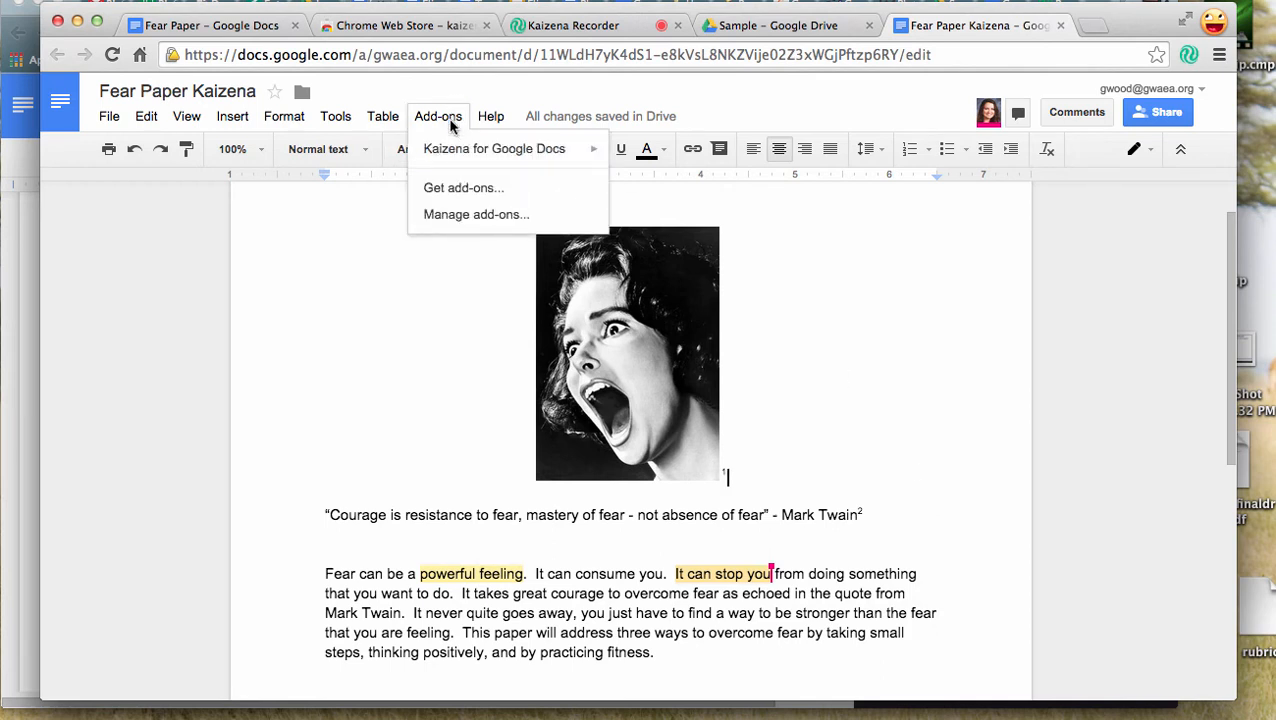
mouse_move(453, 158)
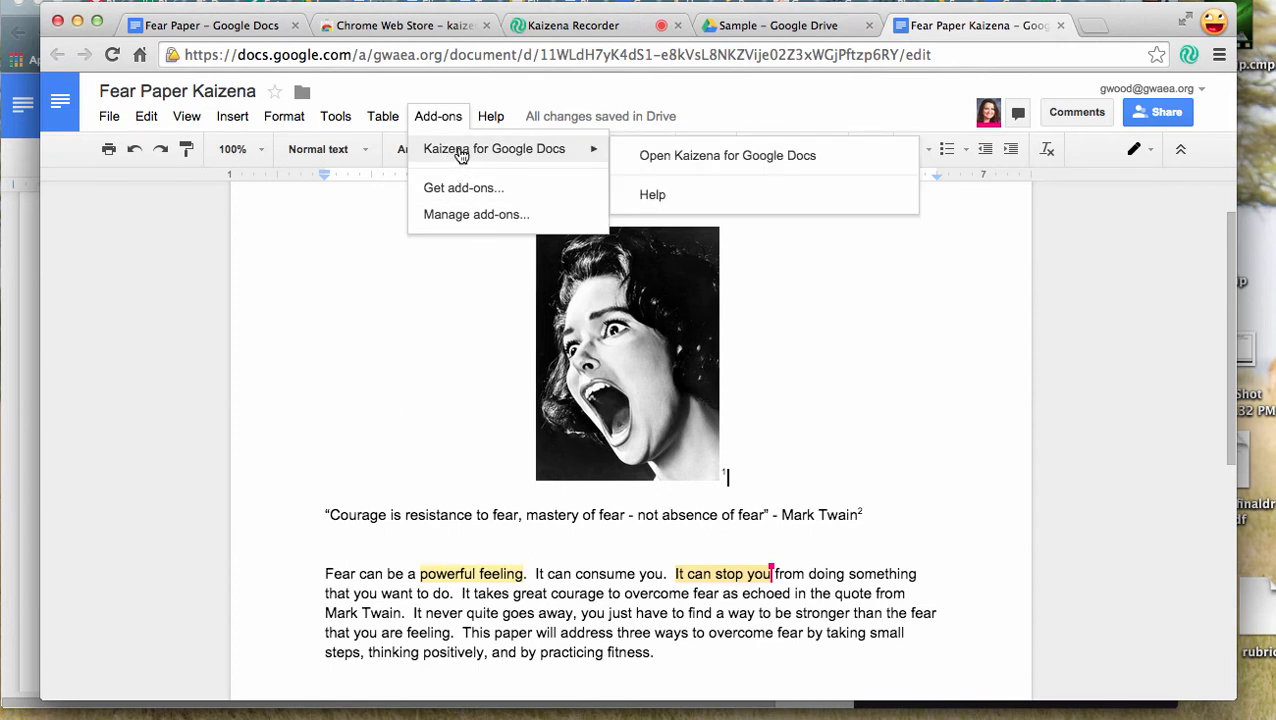
left_click(676, 158)
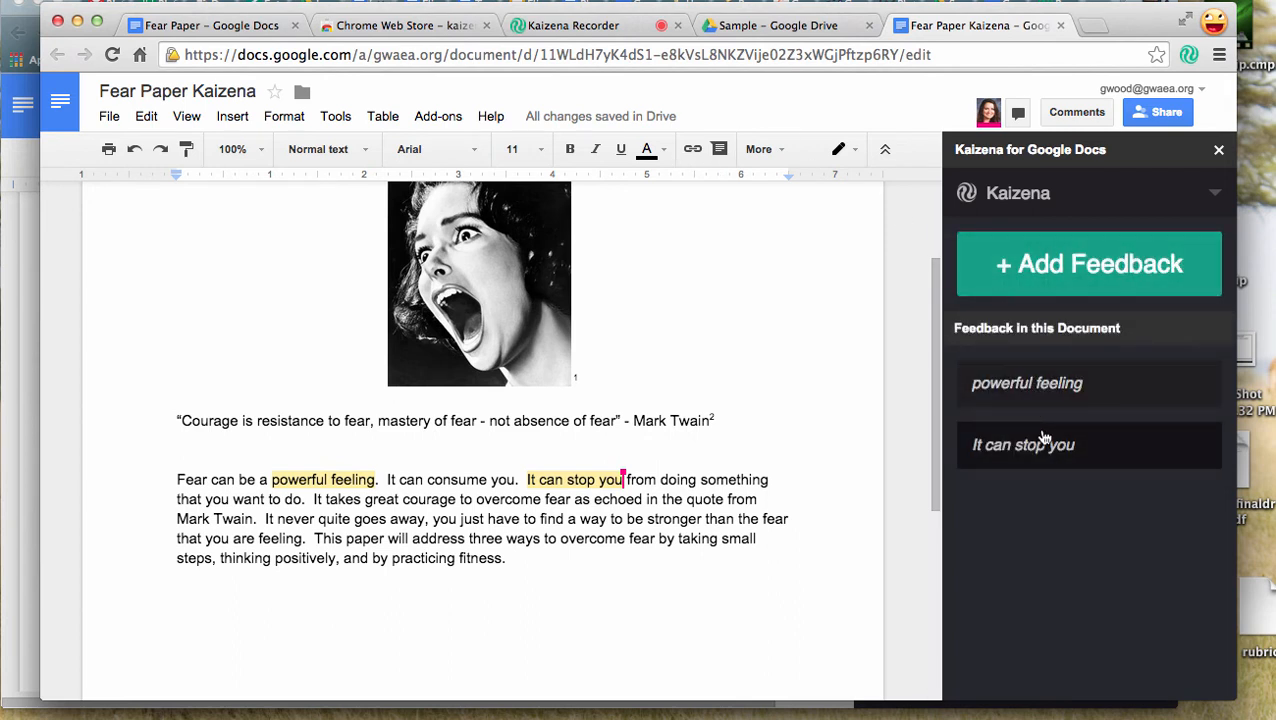
Step: Review the feedback left on "powerful feeling" and play the first few seconds of its voice comment
left_click(1003, 390)
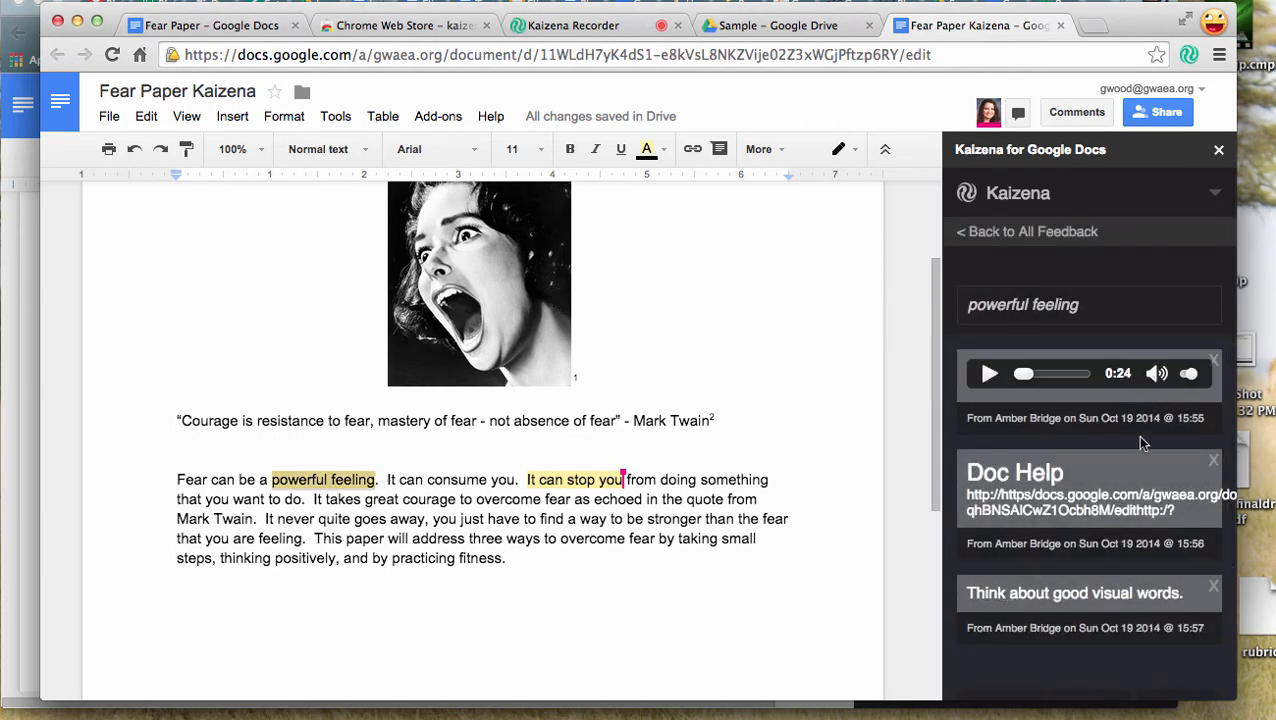
scroll(1143, 443, "down", 2)
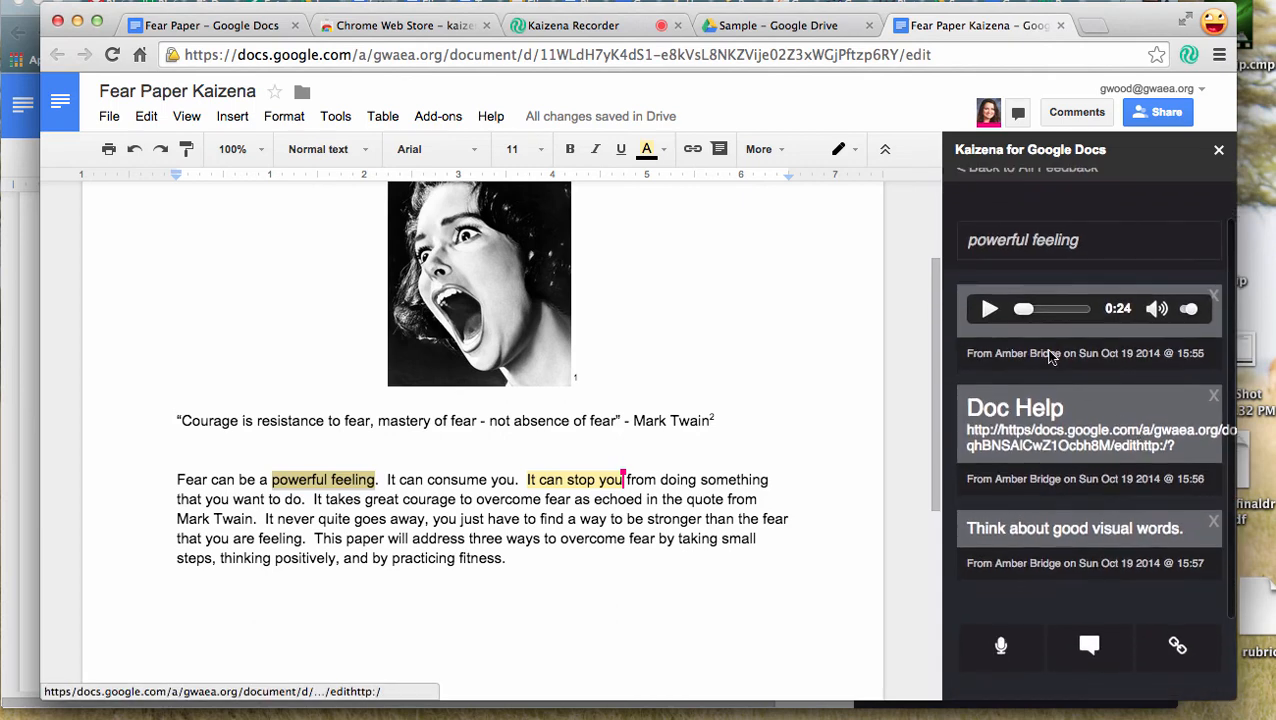
left_click(990, 310)
left_click(990, 310)
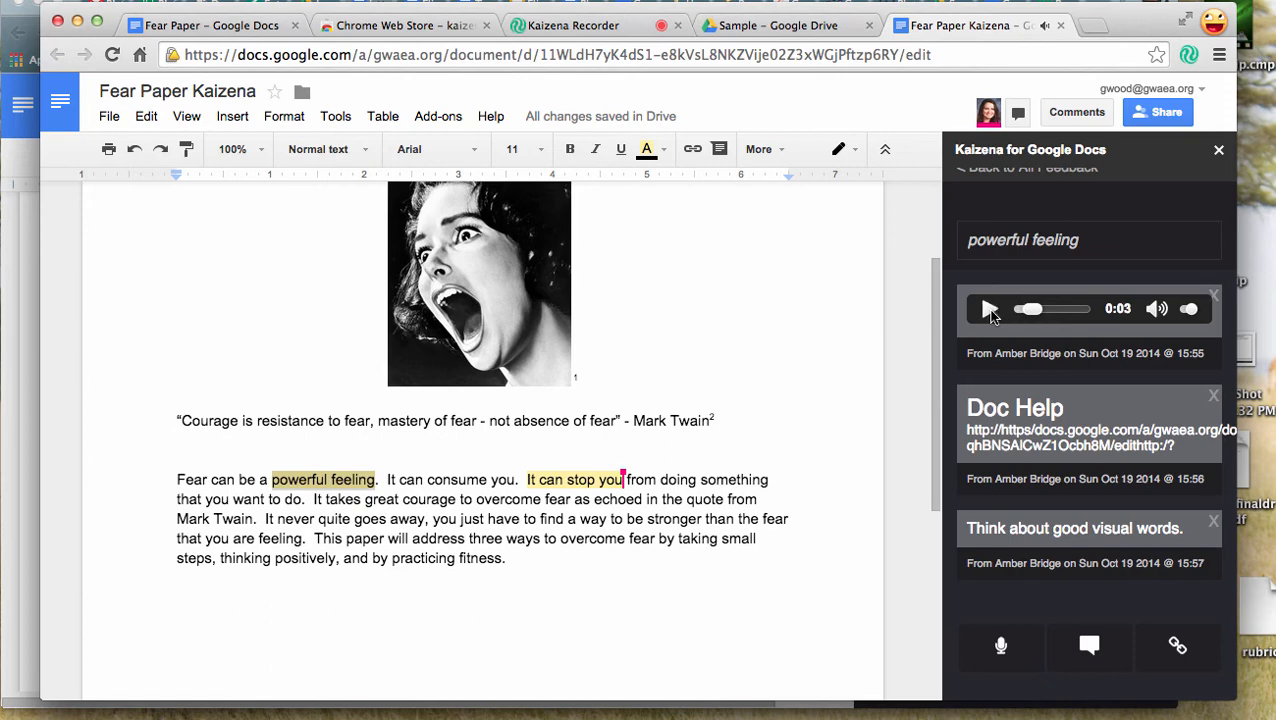
Step: Open the Doc Help resource attached to the "powerful feeling" feedback and return to the overview of all feedback
left_click(1038, 450)
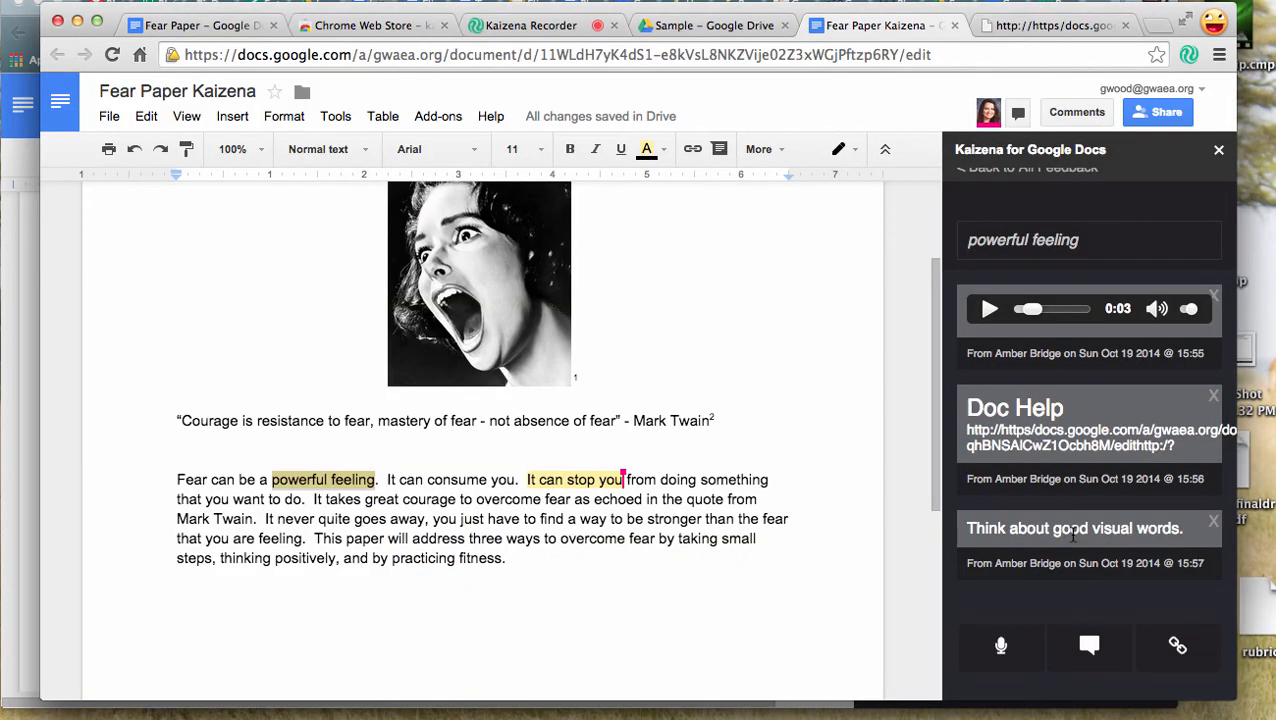
scroll(1090, 440, "up", 2)
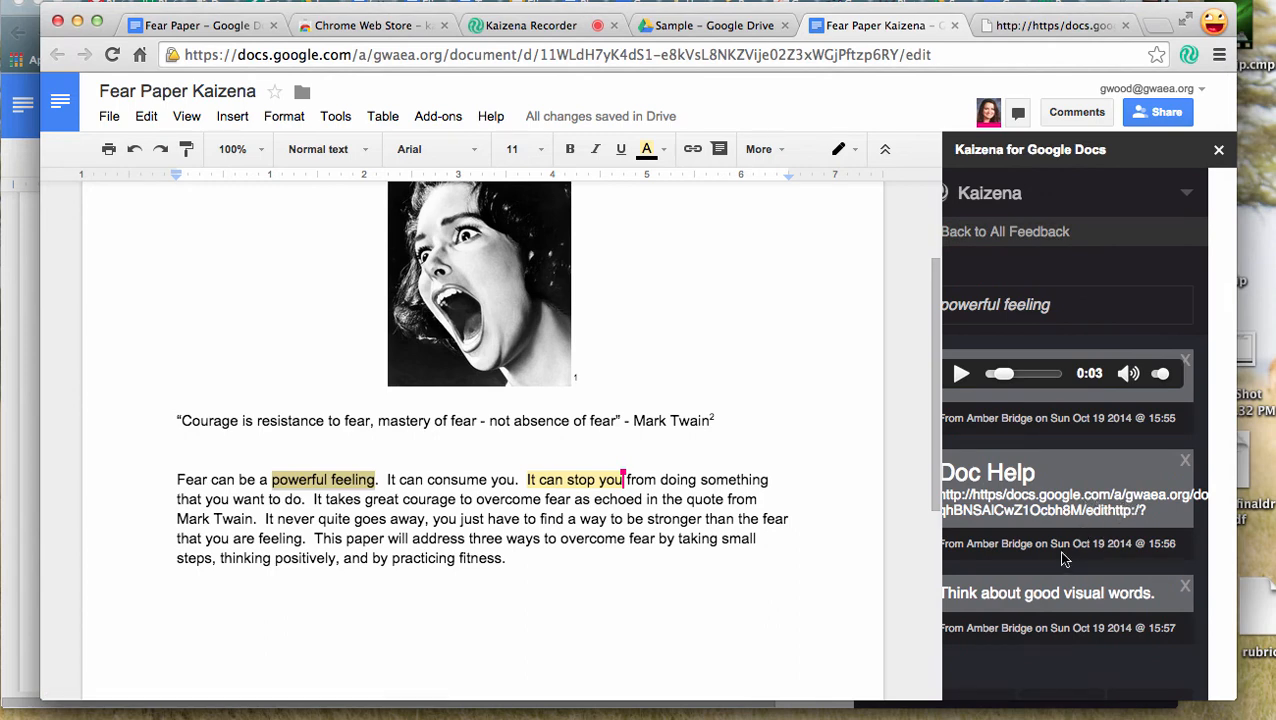
scroll(1060, 555, "left", 2)
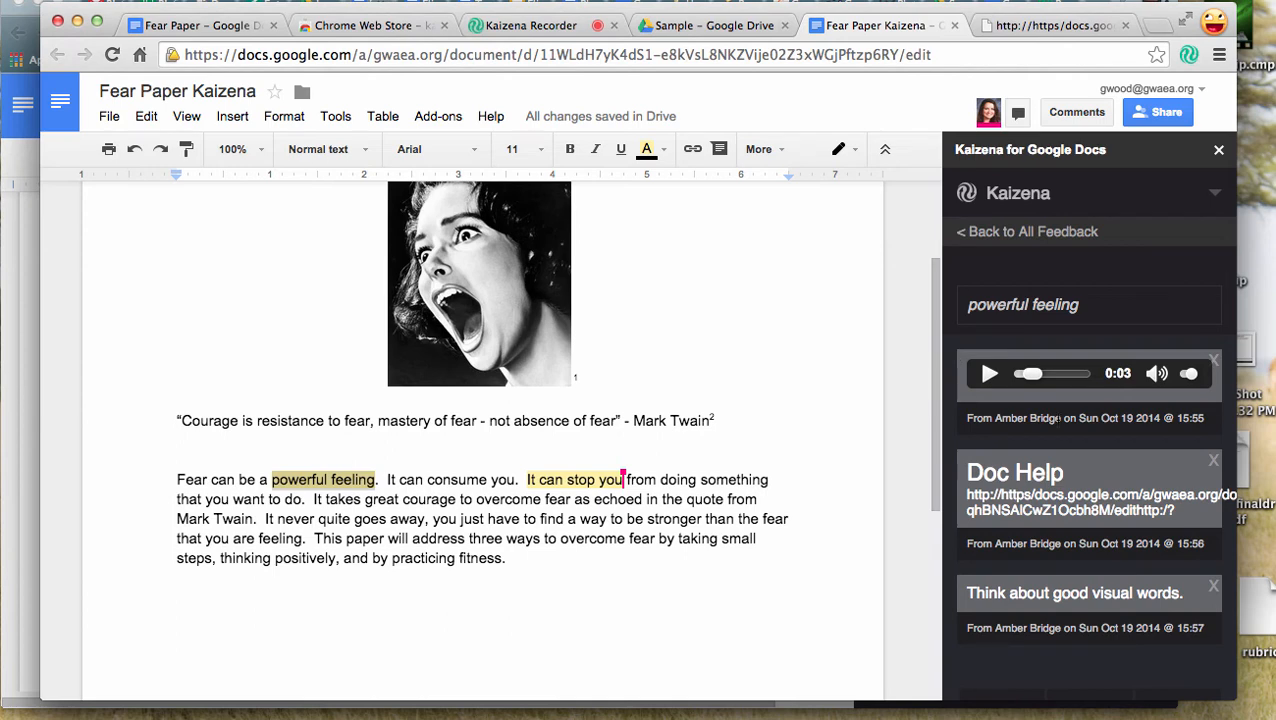
left_click(1000, 231)
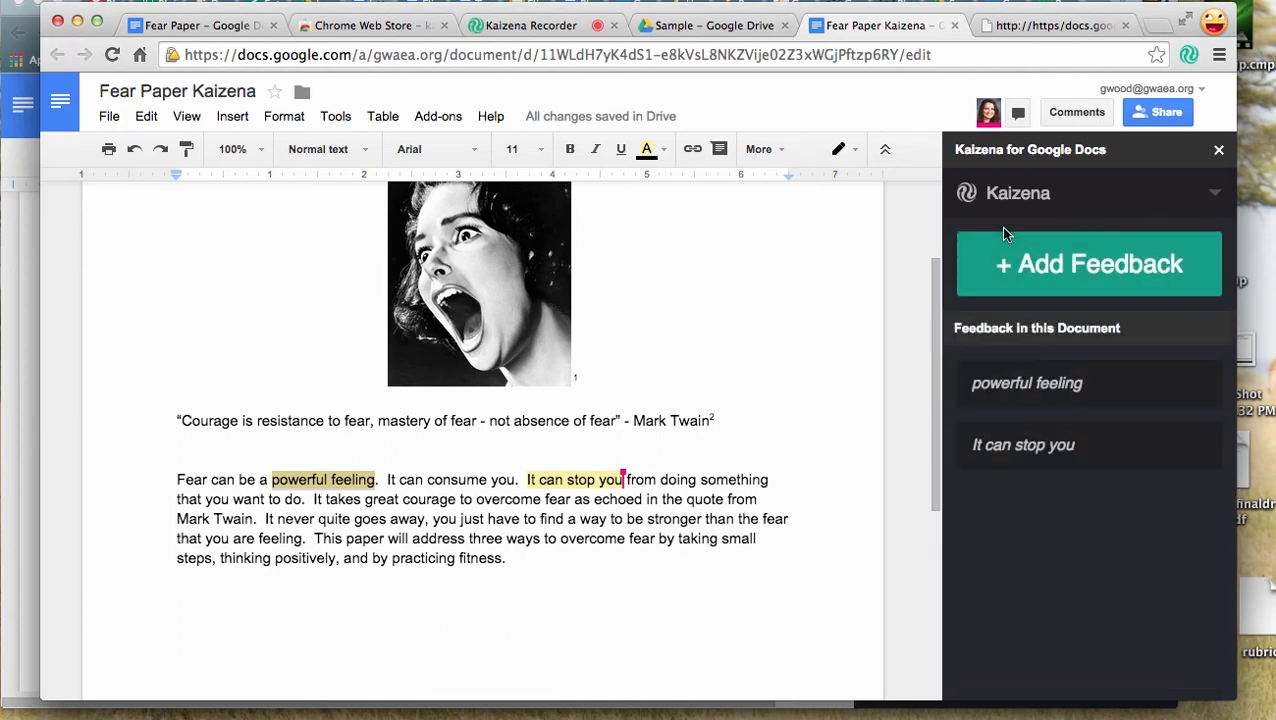
left_click(688, 518)
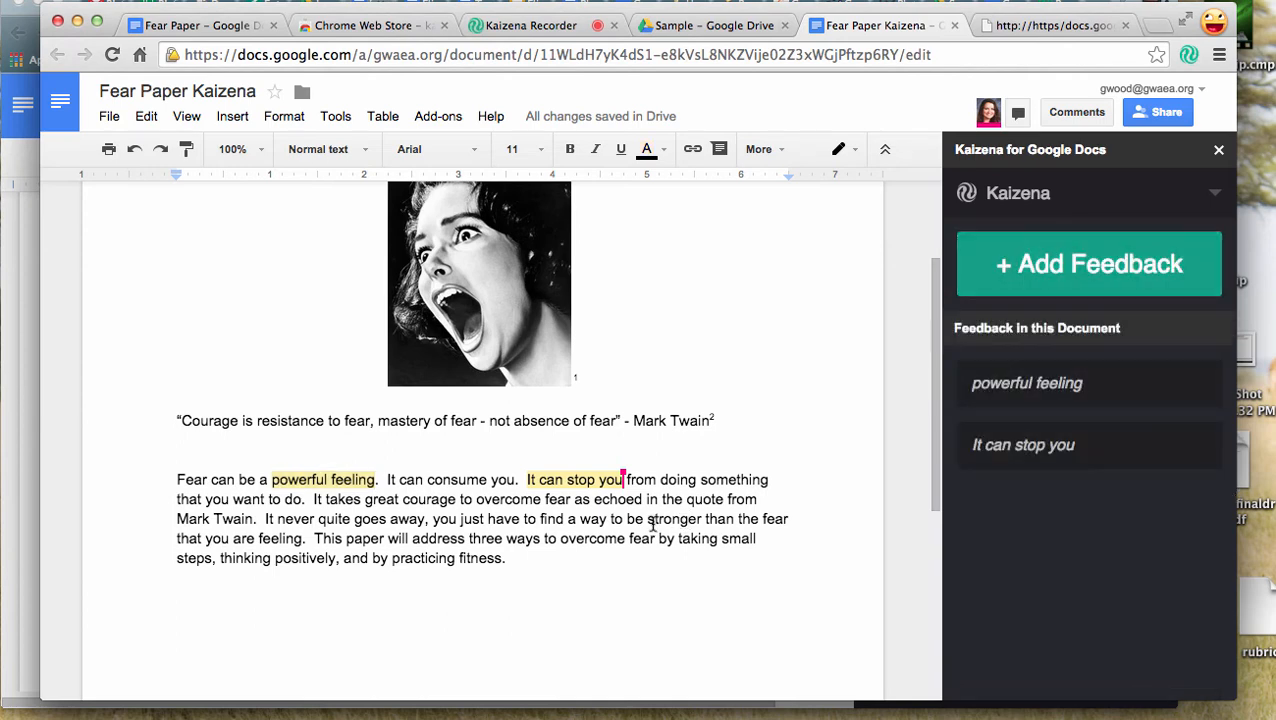
left_click_drag(645, 519, 706, 519)
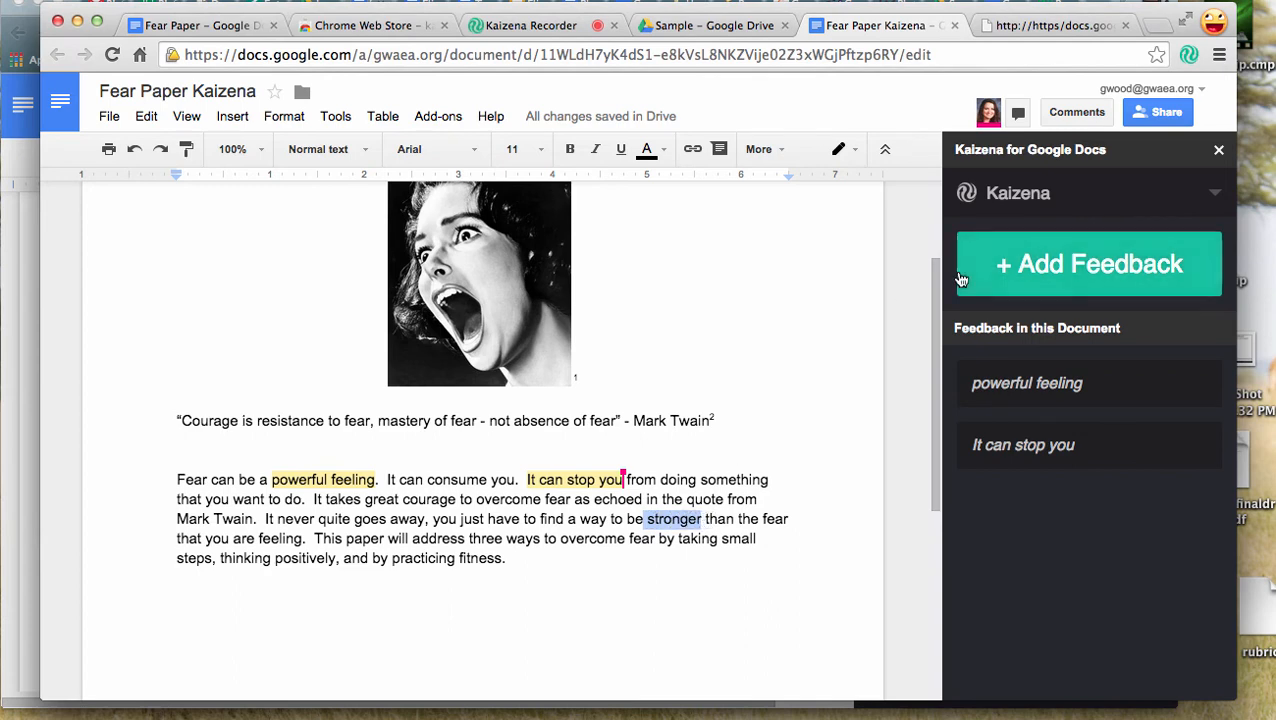
left_click(767, 480)
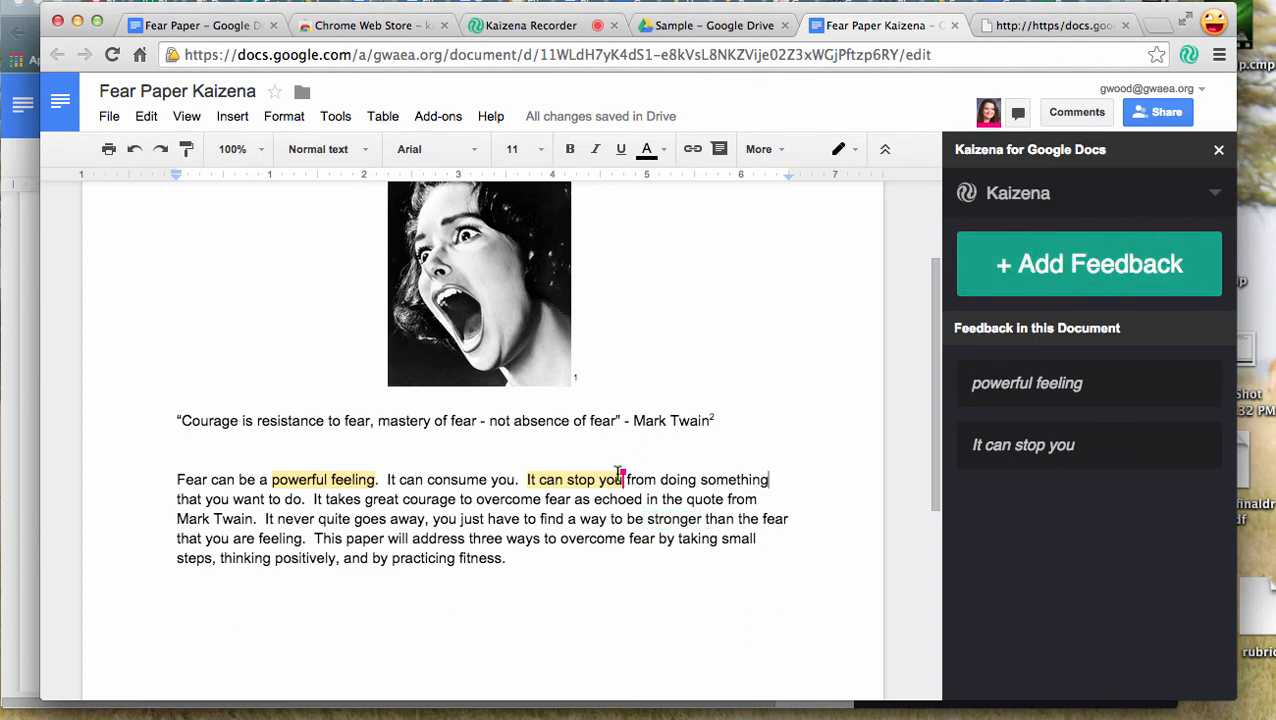
Step: Add feedback on the word "feeling." in the first sentence and record a voice comment of about 11 seconds for it
left_click_drag(327, 470, 379, 478)
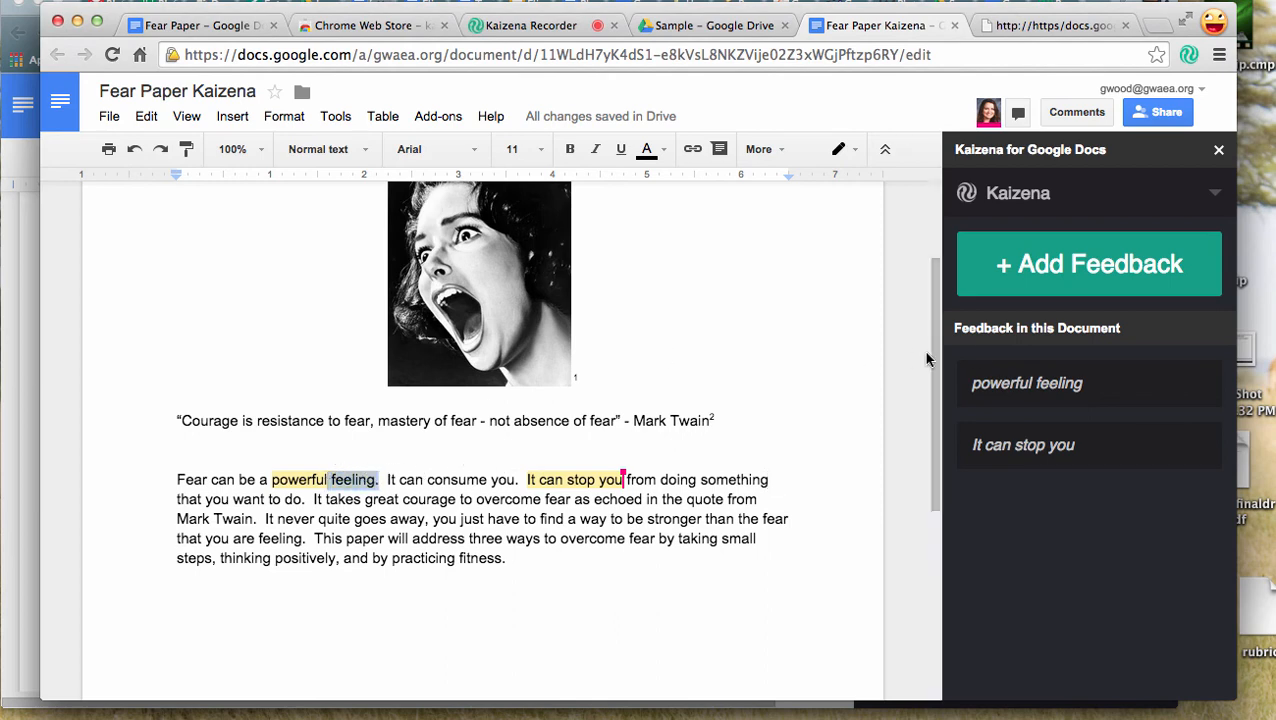
left_click(1050, 267)
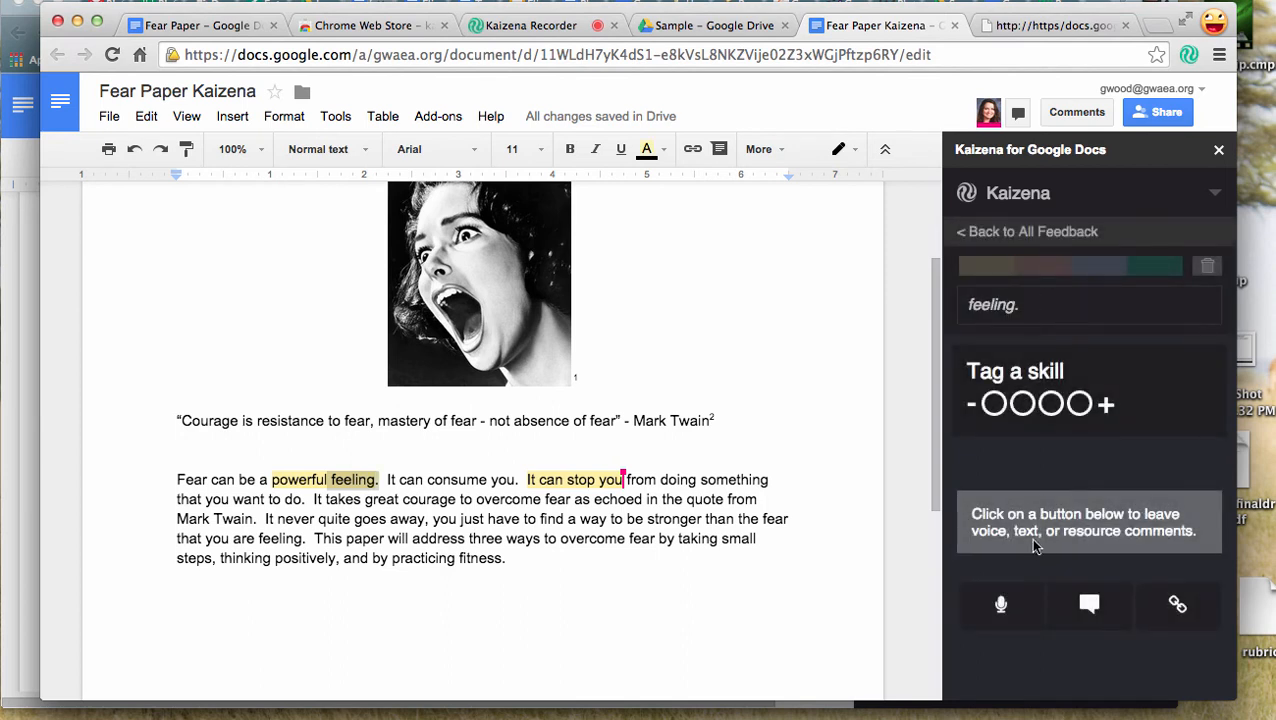
scroll(1036, 575, "down", 2)
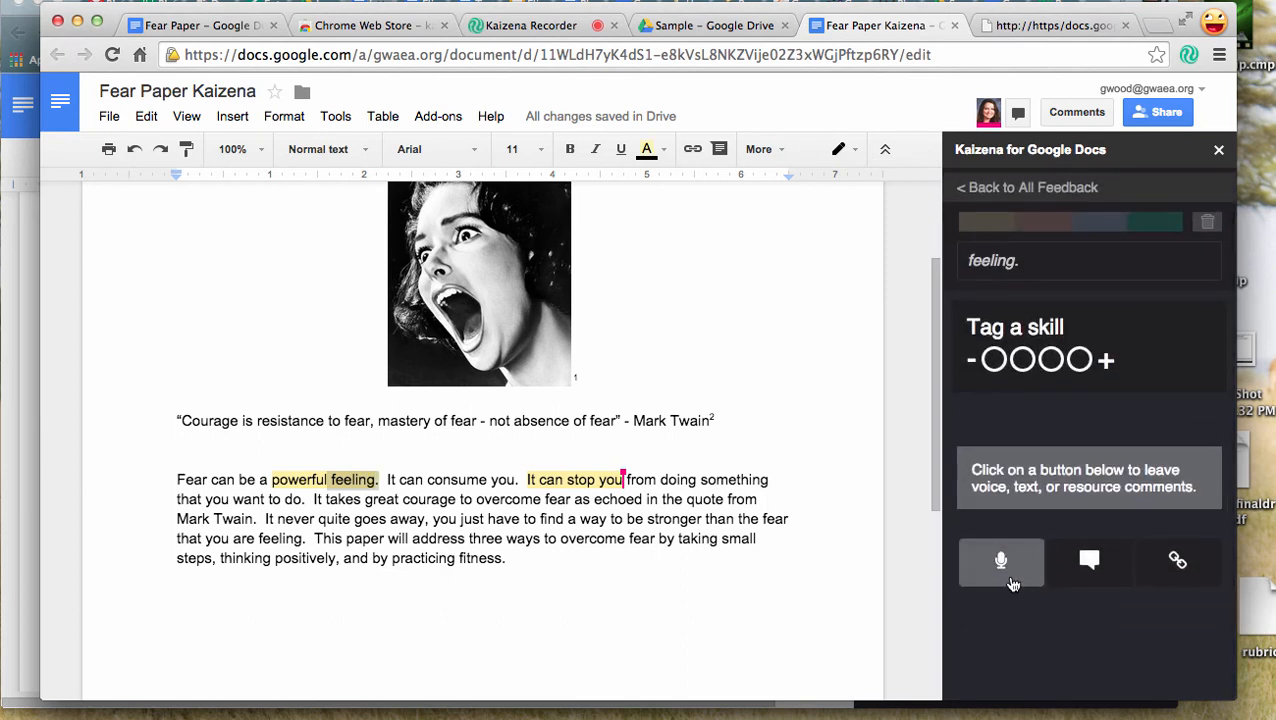
left_click(1013, 584)
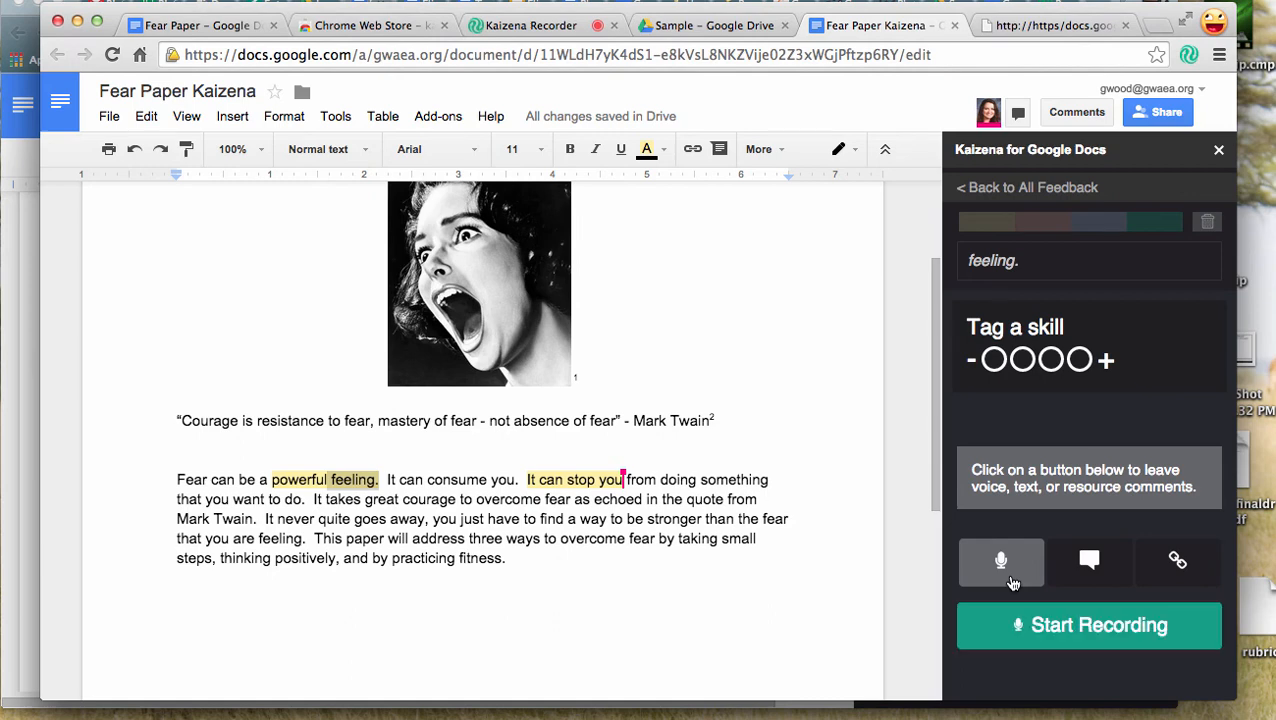
left_click(1040, 636)
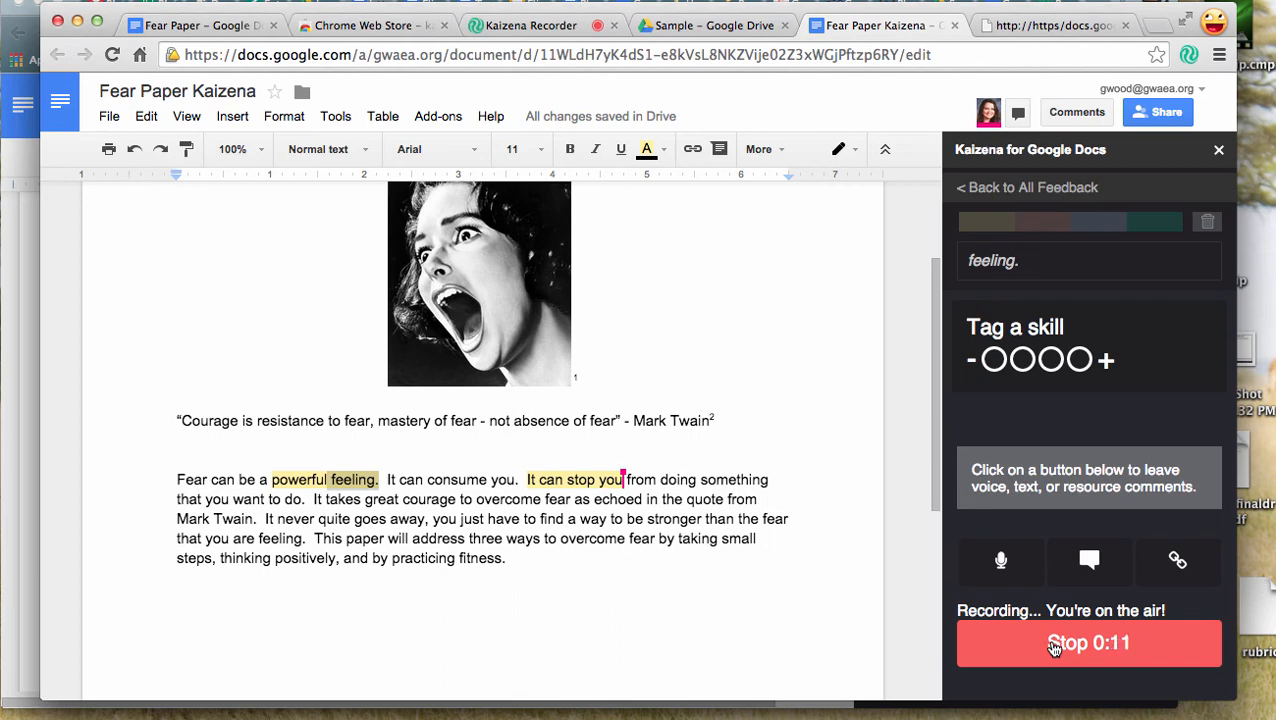
left_click(1053, 648)
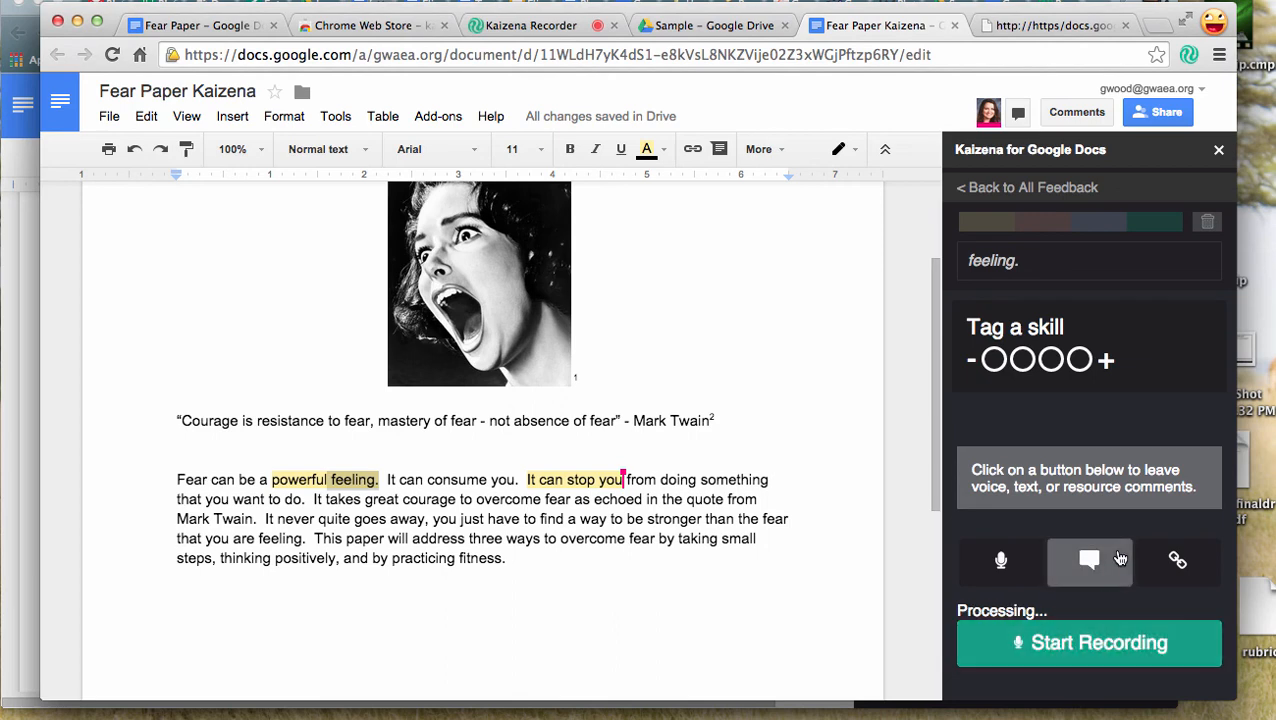
scroll(1110, 550, "down", 2)
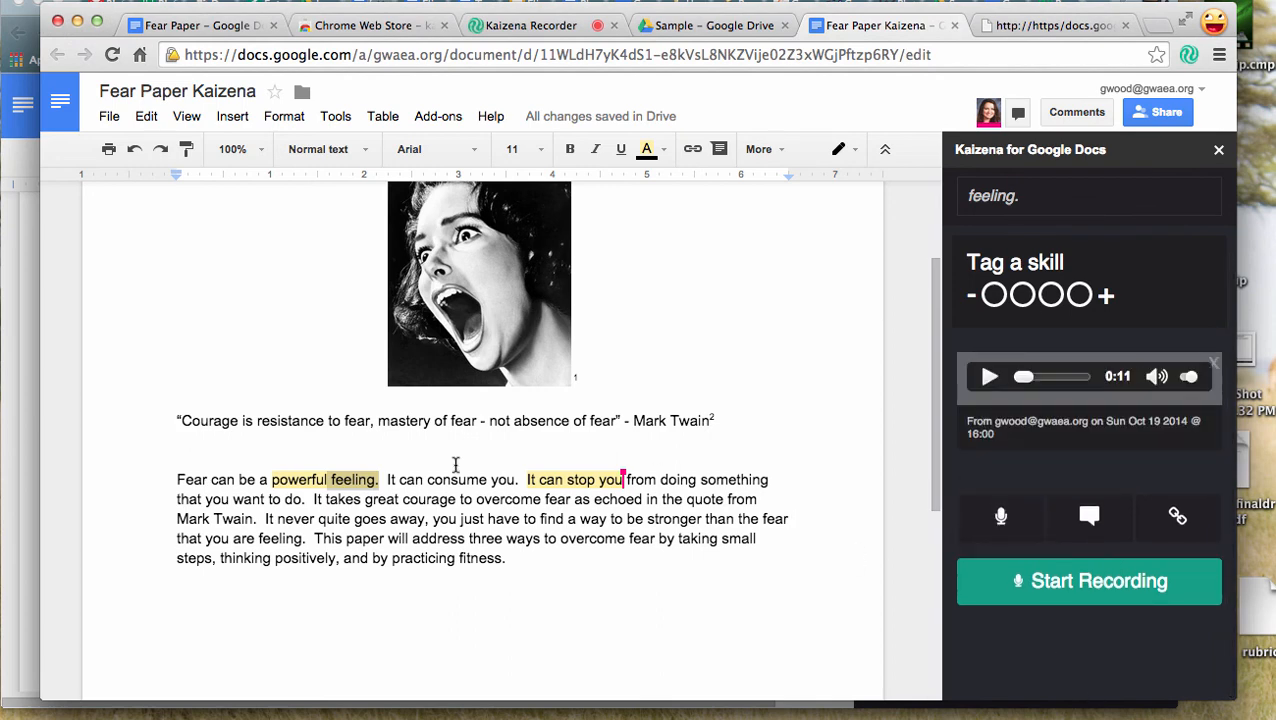
Step: In the teacher's browser window, reload the Fear Paper Kaizena document and reopen the Kaizena for Google Docs add-on
left_click(25, 487)
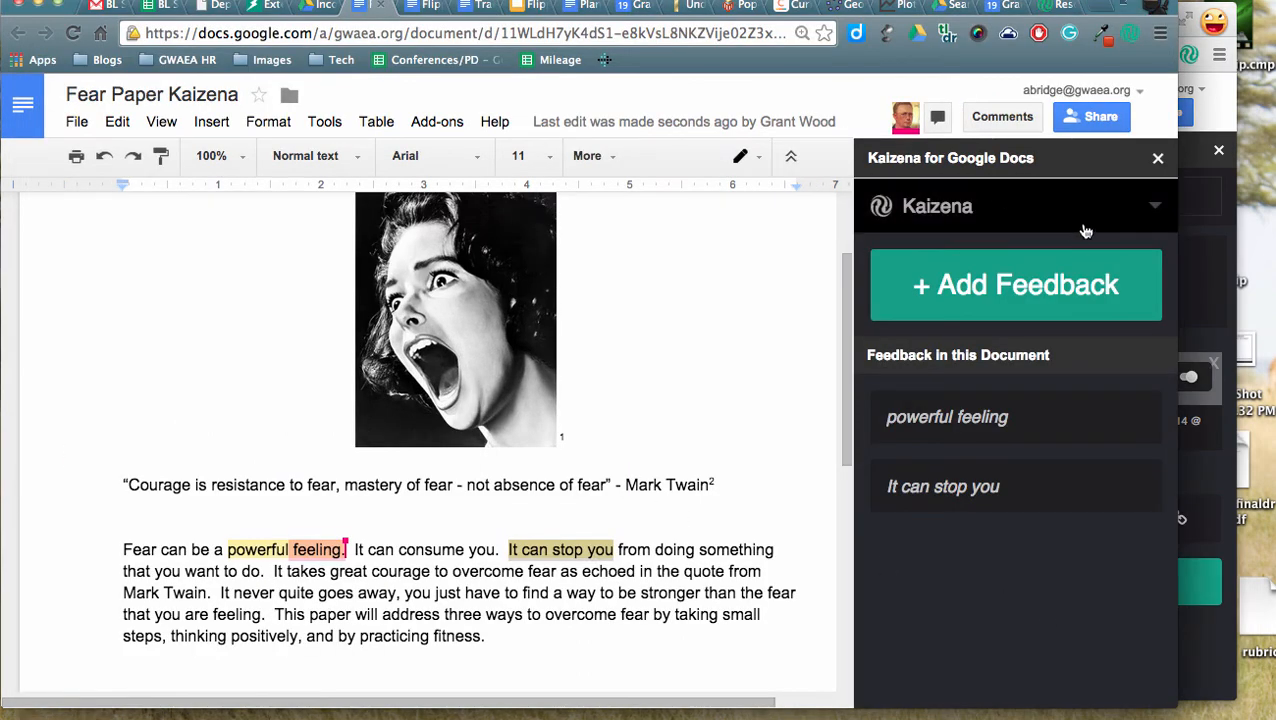
left_click(72, 34)
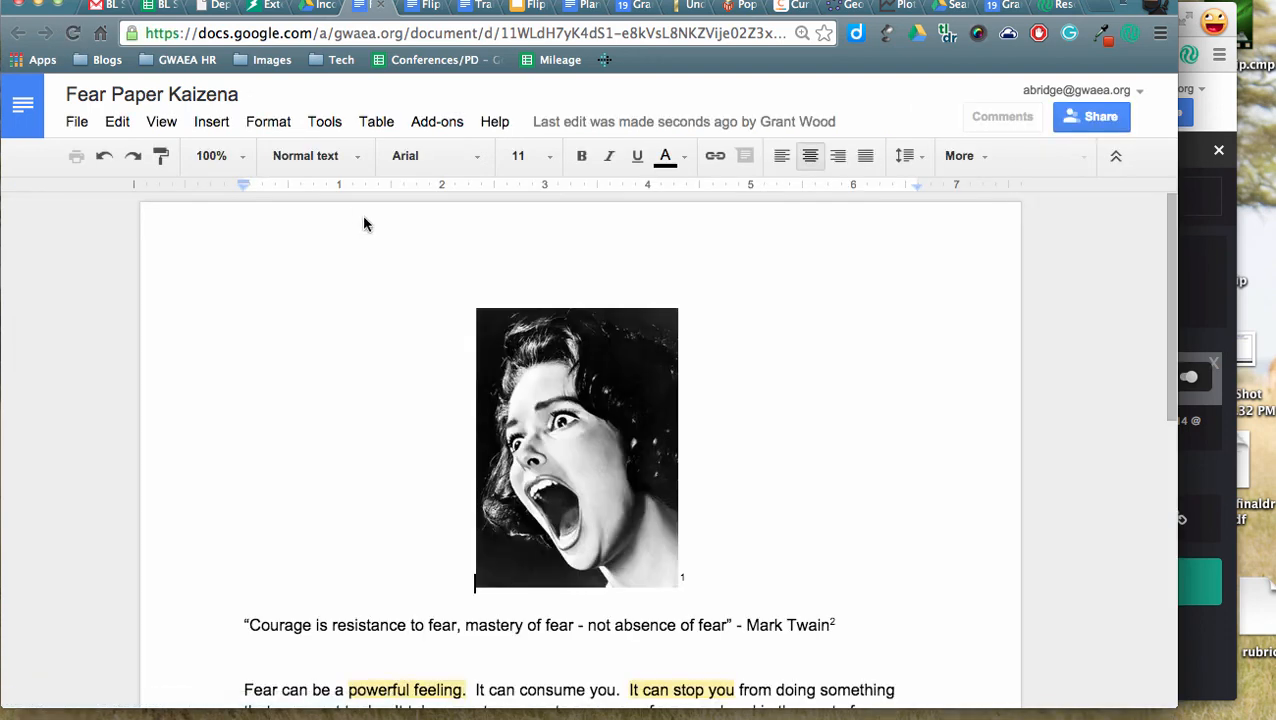
left_click(453, 136)
left_click(452, 134)
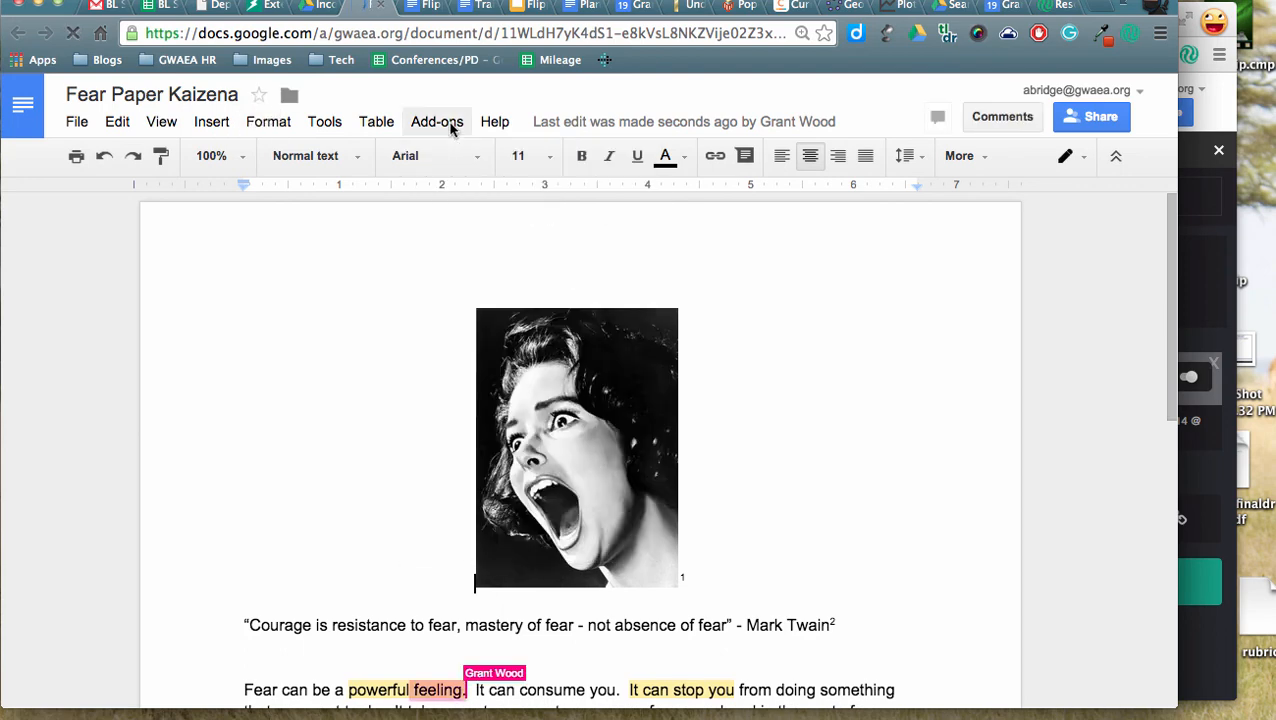
left_click(452, 134)
mouse_move(550, 268)
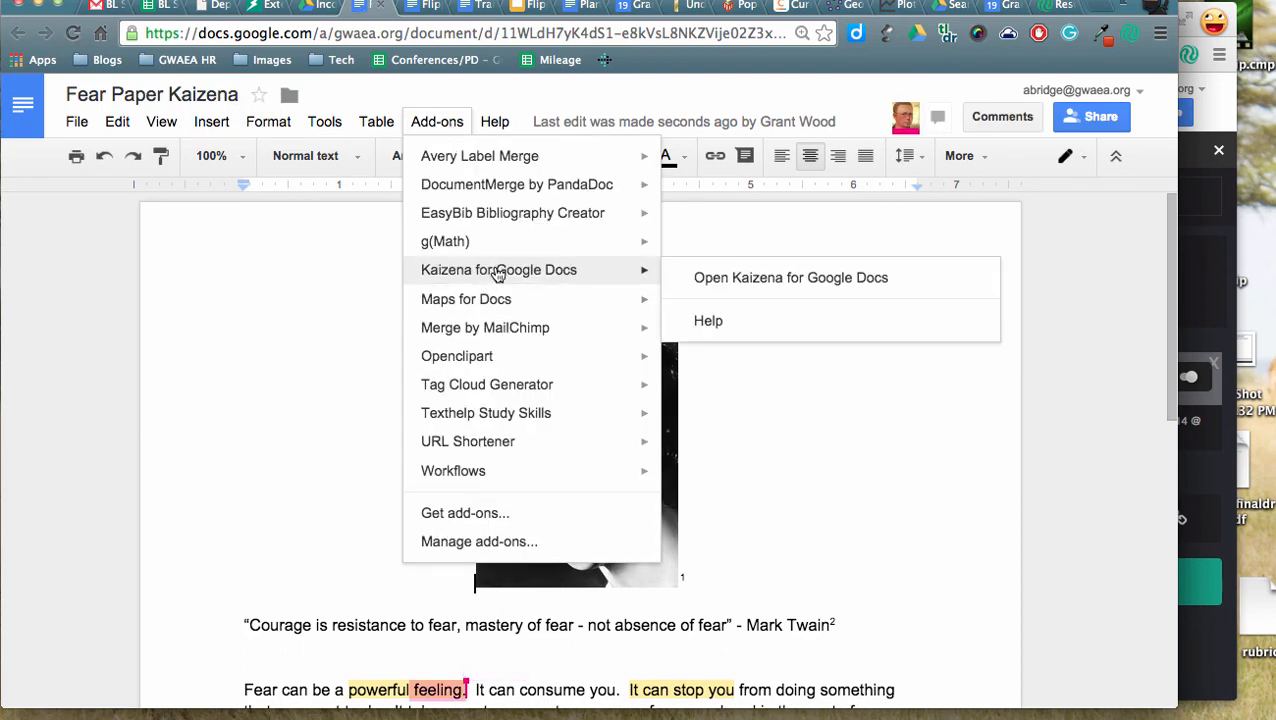
left_click(752, 285)
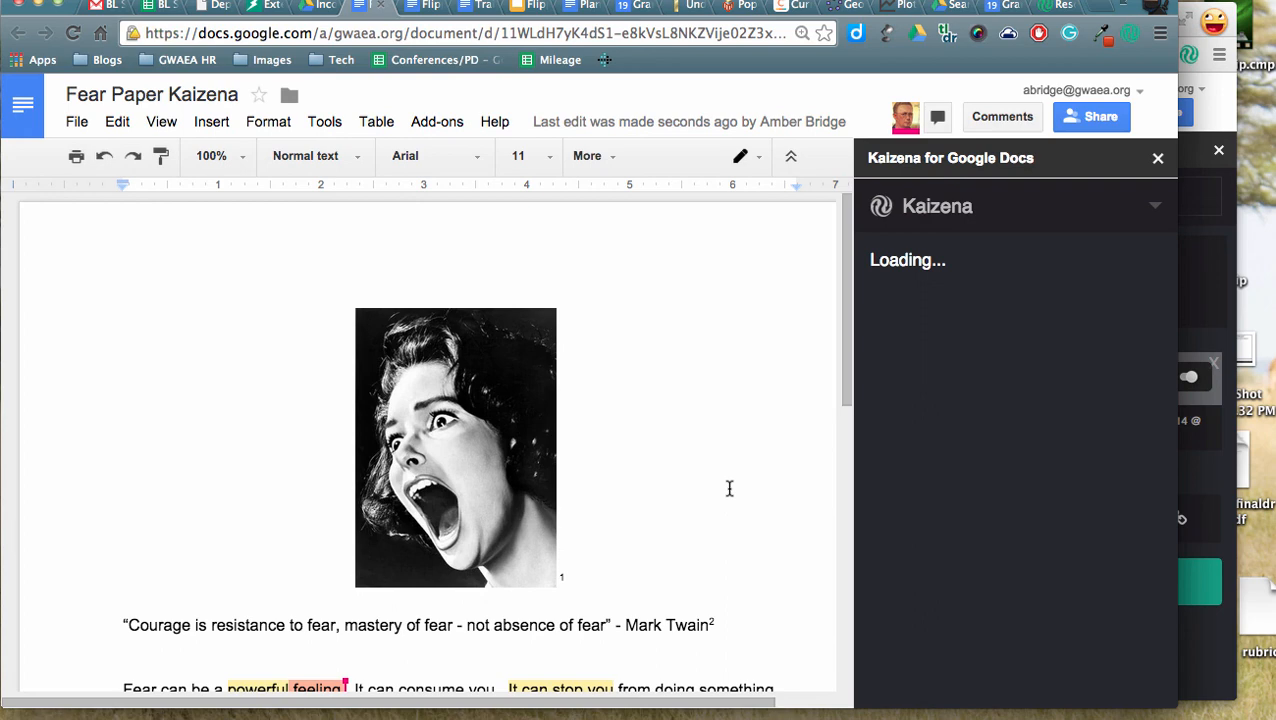
Step: Open the student's feedback on "feeling." in the teacher's copy of the add-on
scroll(729, 488, "down", 3)
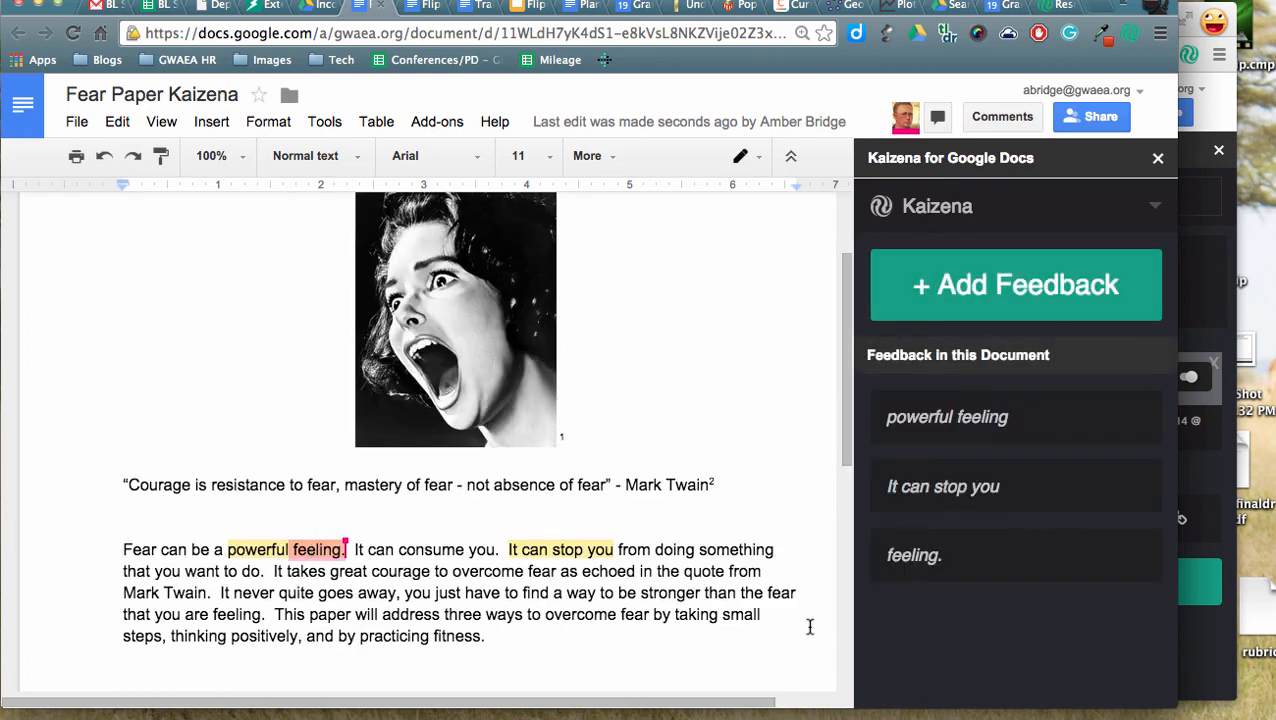
left_click(984, 578)
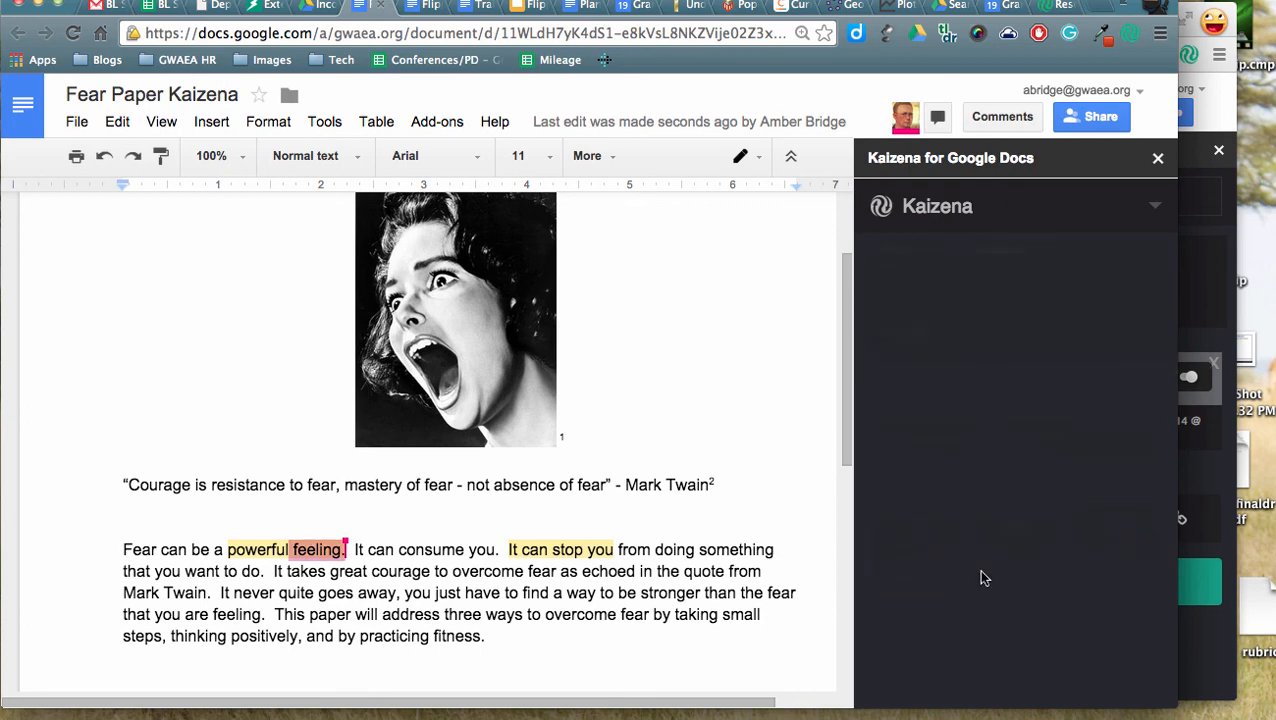